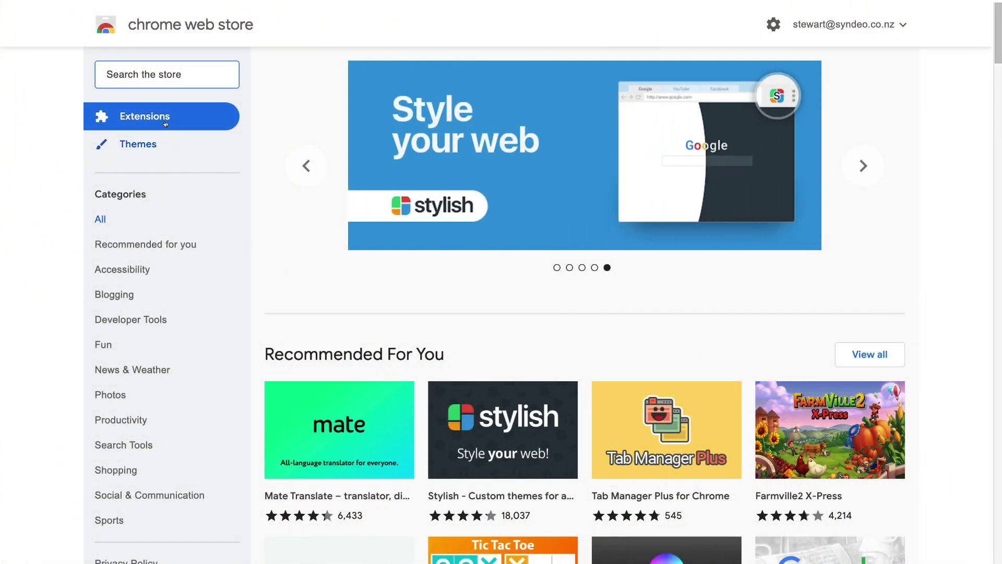
- Search the Chrome Web Store for 'gmail email templates' and open the Gmail™ Email Templates by cloudHQ page
{"action": "left_click", "coordinate": [122, 70]}
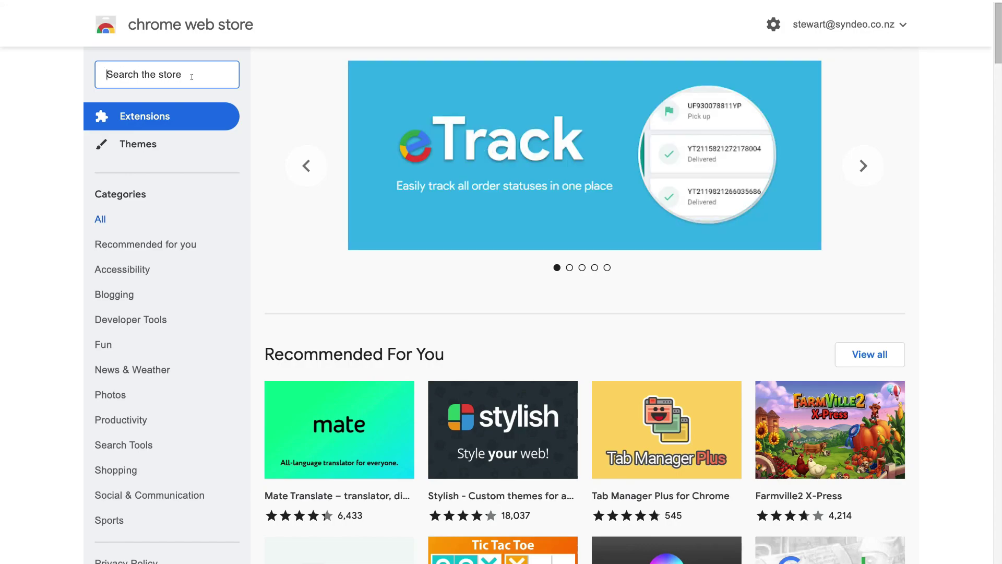
{"action": "type", "text": "gmail email temp"}
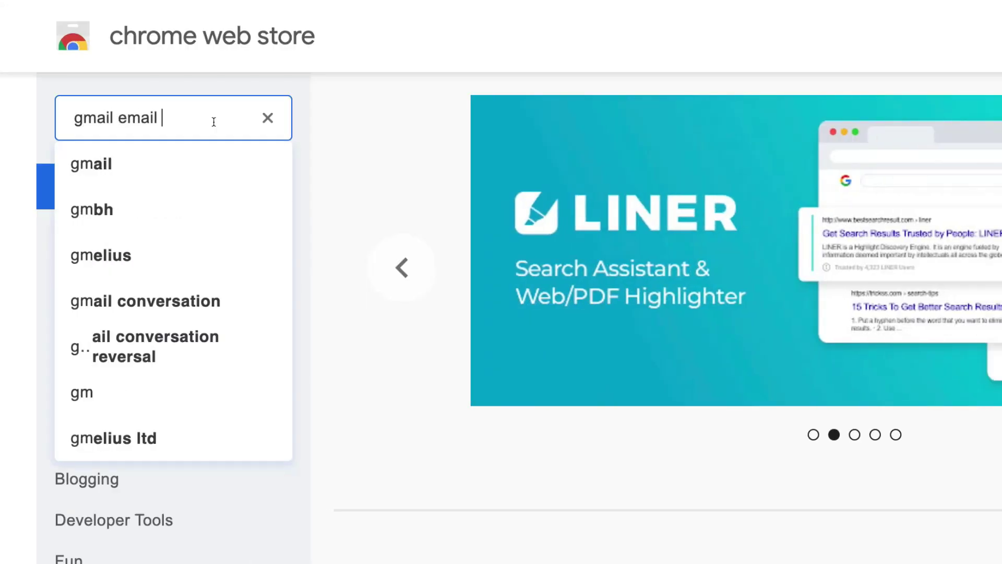
{"action": "type", "text": "lates"}
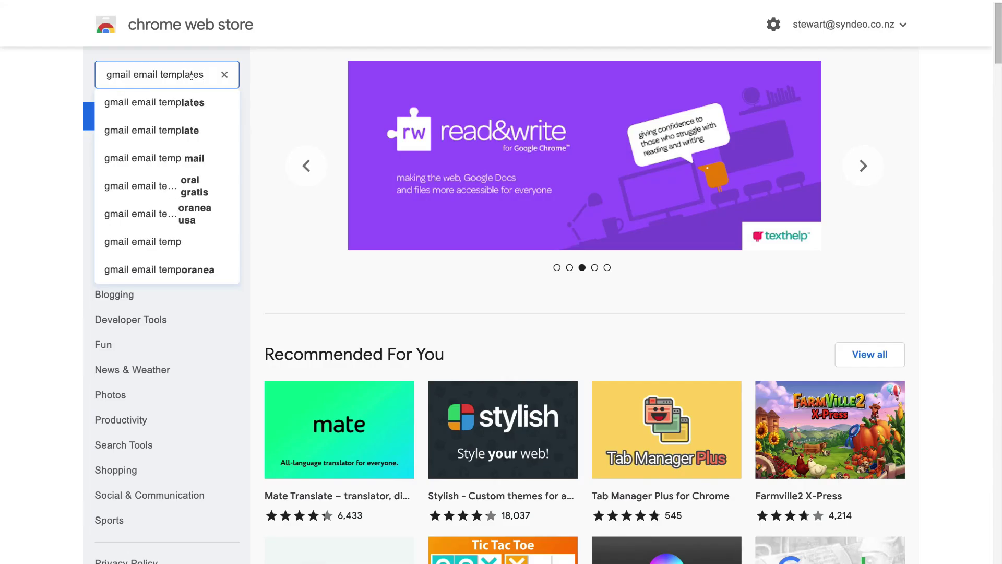
{"action": "key", "text": "Return"}
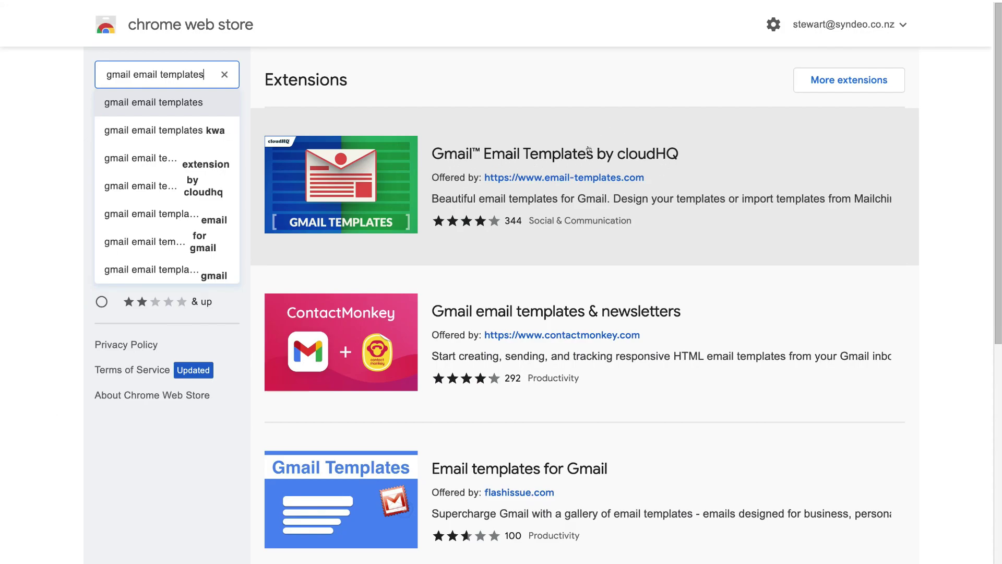
{"action": "left_click", "coordinate": [660, 161]}
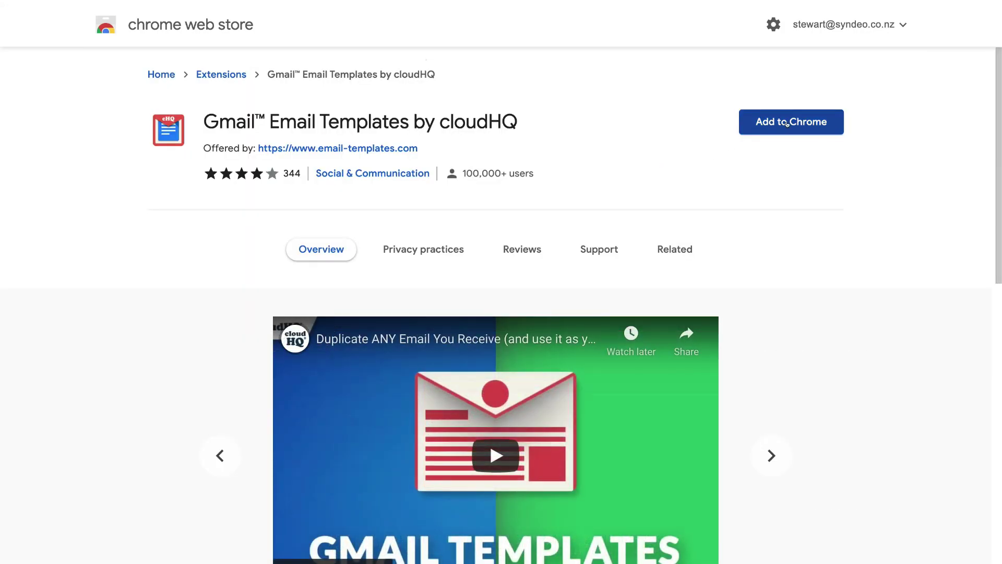
- Add the Gmail™ Email Templates by cloudHQ extension to Chrome
{"action": "left_click", "coordinate": [788, 123]}
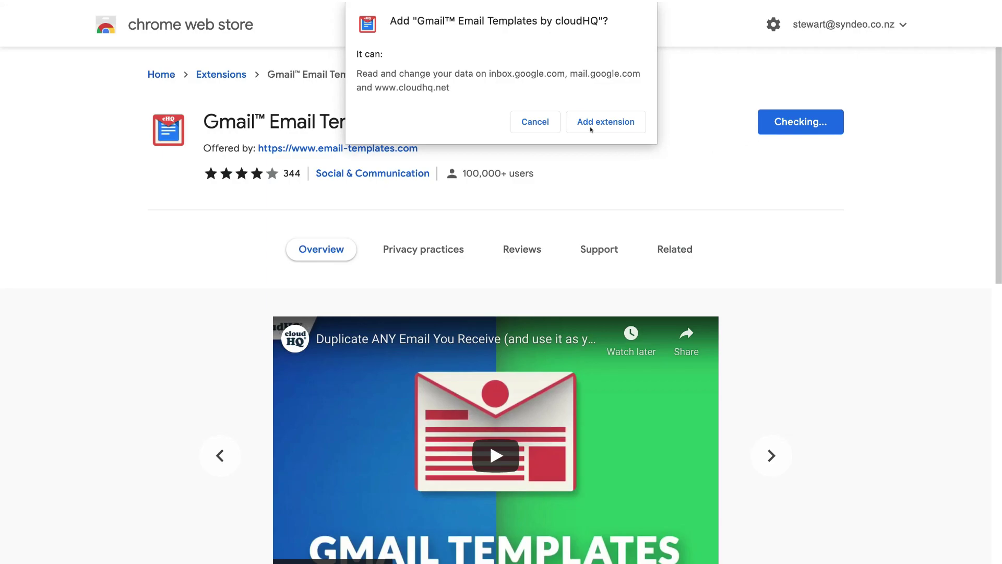
{"action": "left_click", "coordinate": [620, 125]}
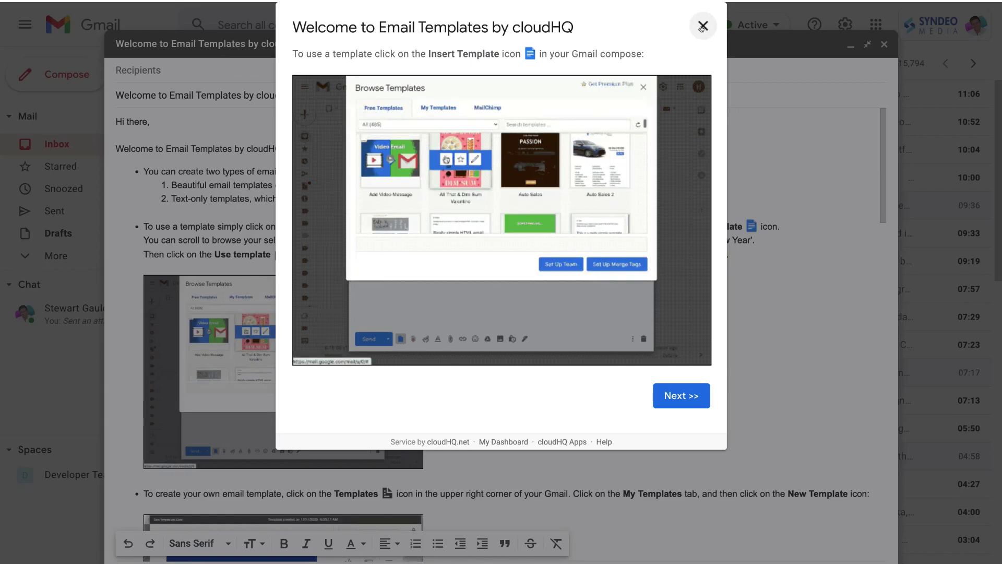
- Sign up for cloudHQ with the Google account and allow it access to the mailbox
{"action": "left_click", "coordinate": [702, 26]}
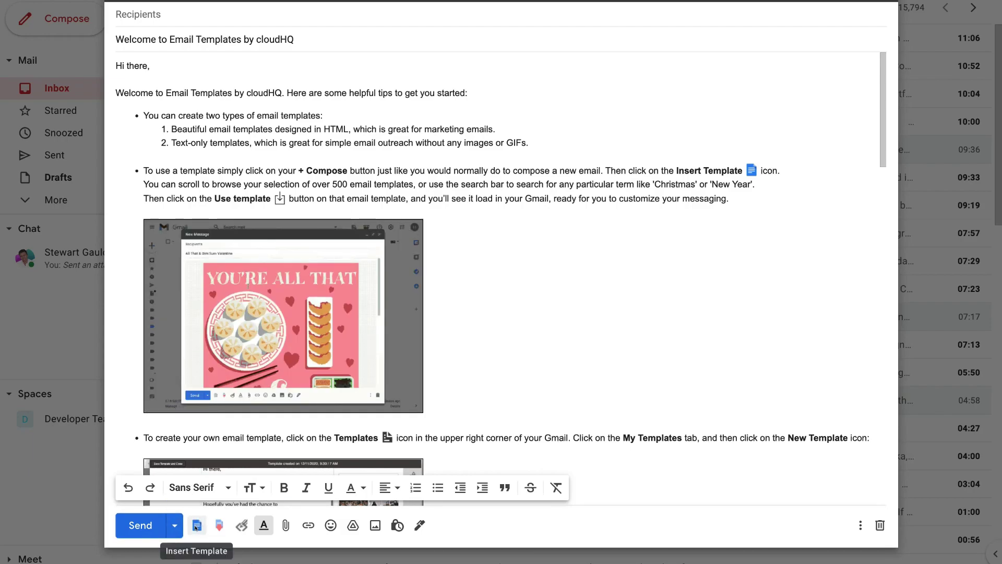
{"action": "left_click", "coordinate": [196, 526]}
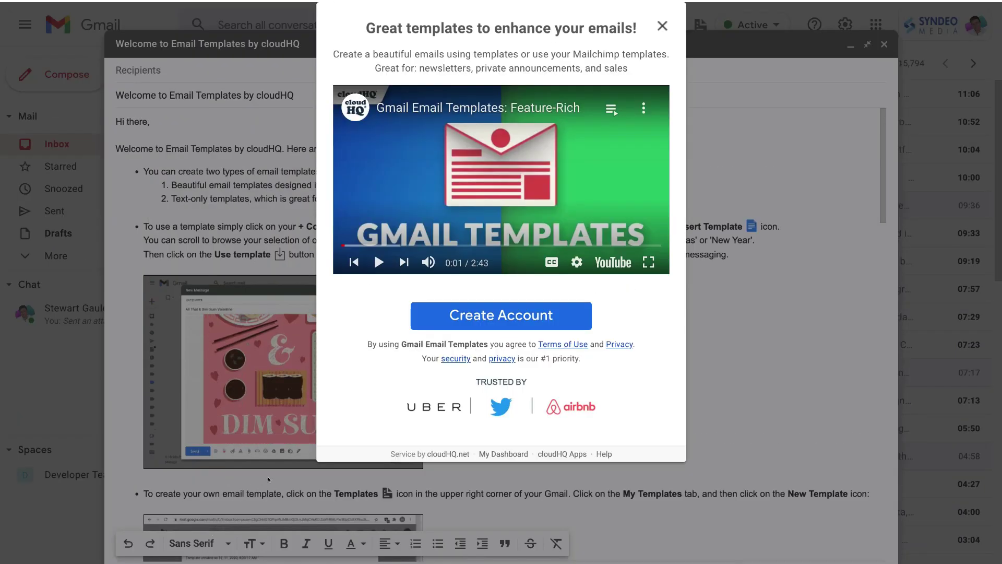
{"action": "left_click", "coordinate": [493, 321]}
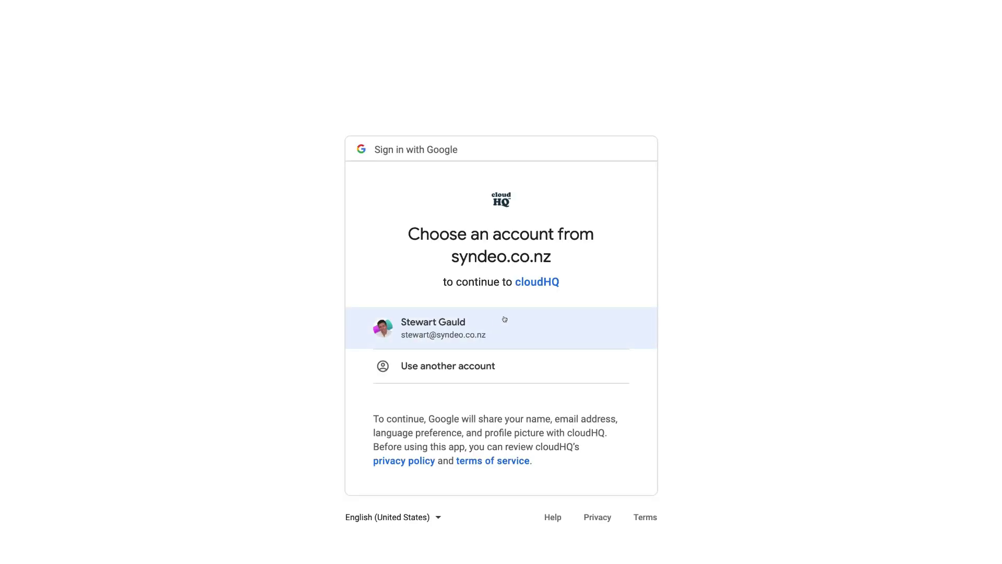
{"action": "left_click", "coordinate": [521, 319]}
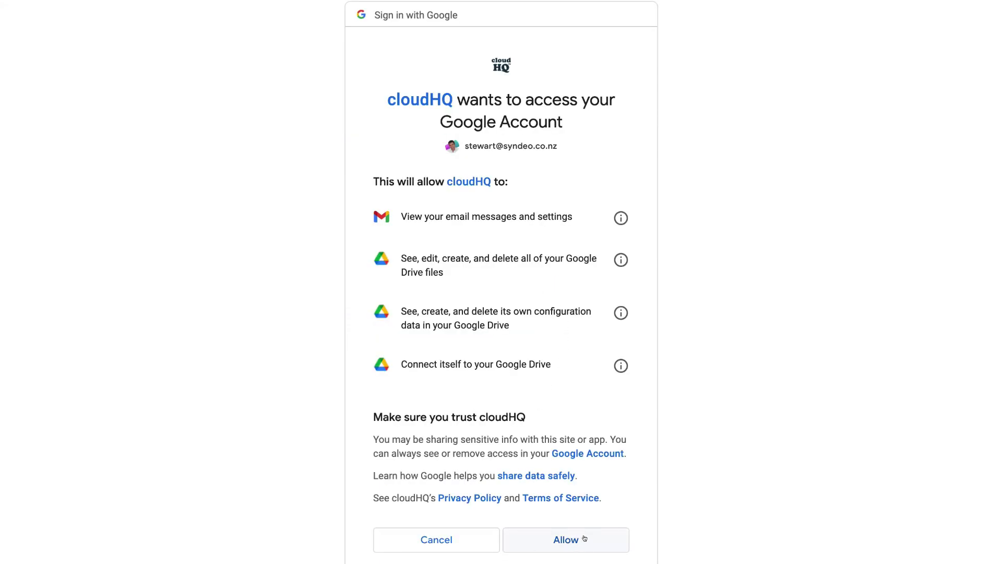
{"action": "left_click", "coordinate": [585, 538]}
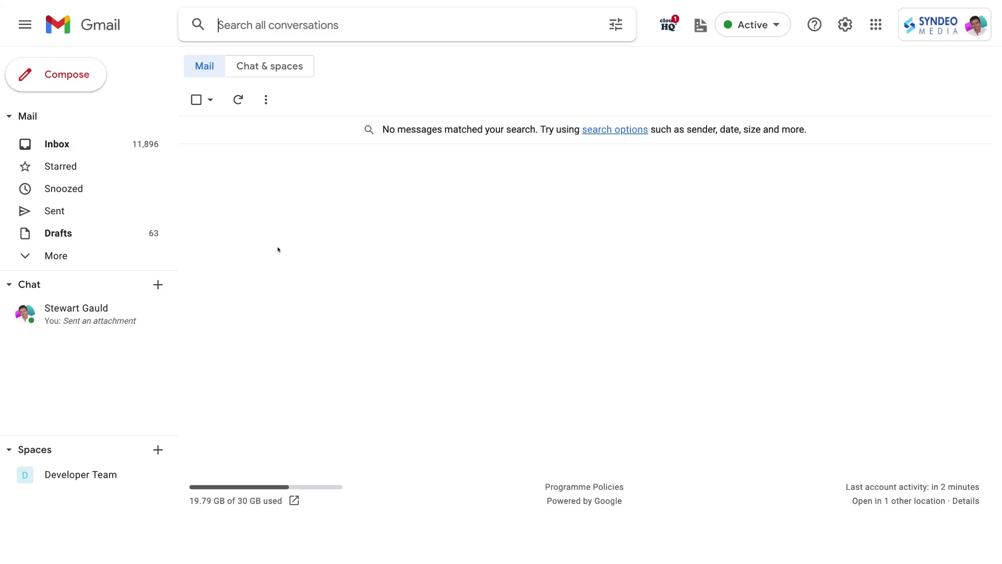
- Compose a new email and bring up cloudHQ's Browse Templates gallery for its body
{"action": "left_click", "coordinate": [65, 75]}
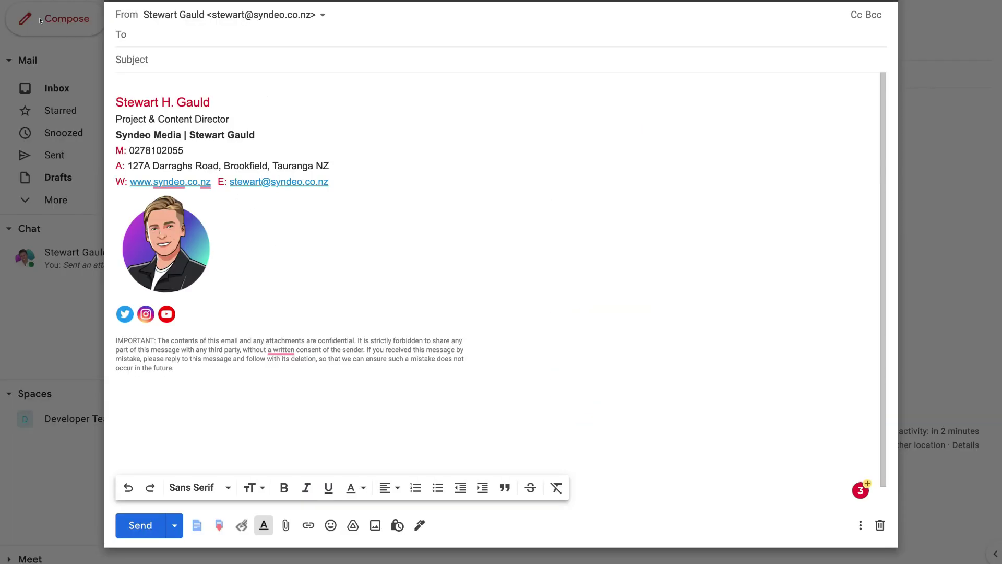
{"action": "left_click", "coordinate": [125, 78]}
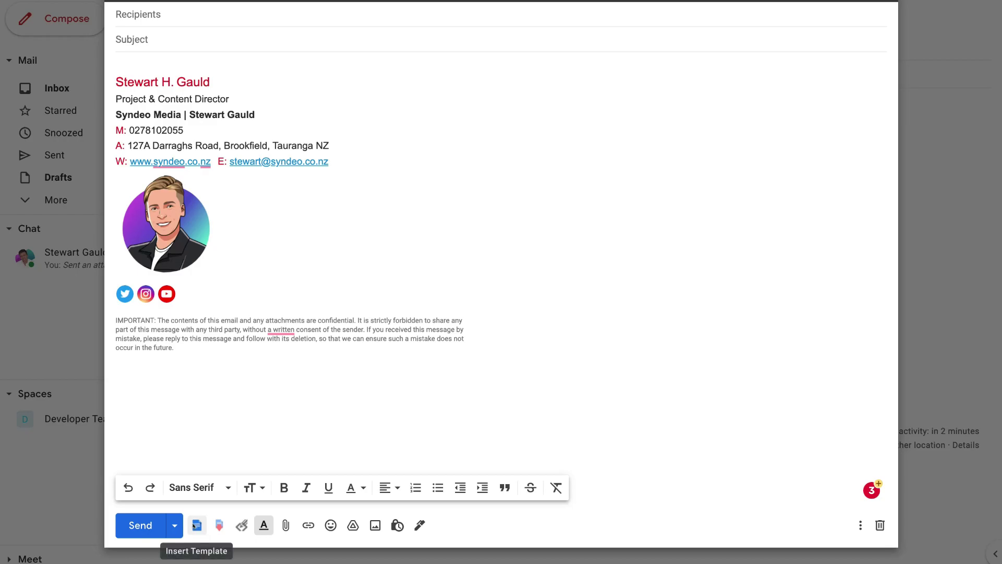
{"action": "left_click", "coordinate": [195, 525]}
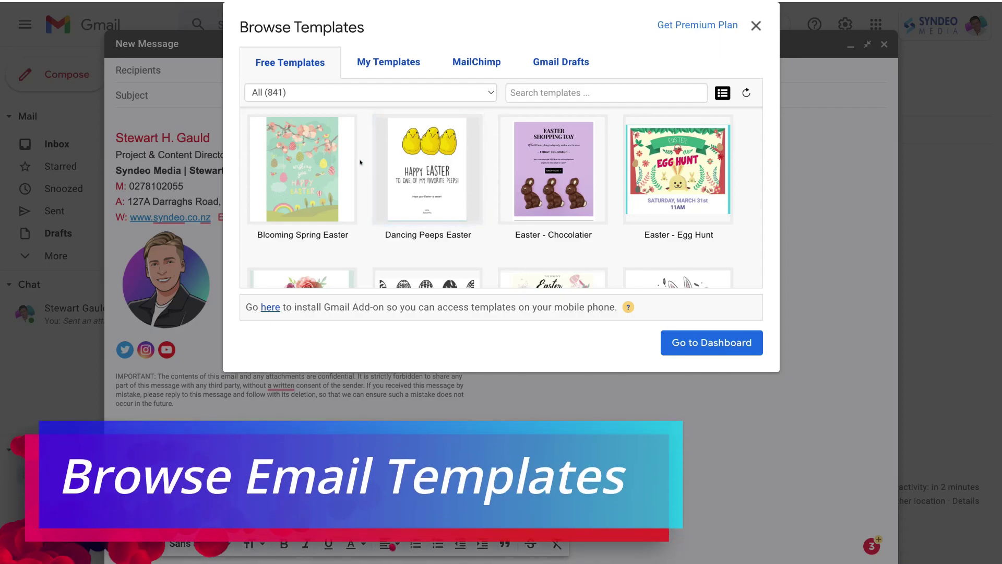
- Filter the gallery to Marketing templates and copy Service 2 into My templates for editing
{"action": "scroll", "coordinate": [359, 160], "scroll_direction": "down", "scroll_amount": 4}
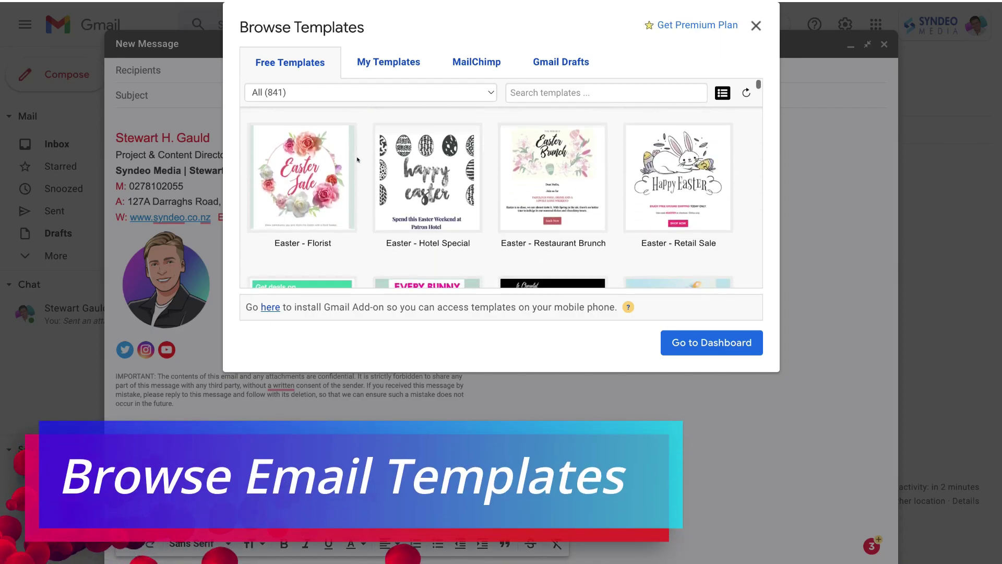
{"action": "scroll", "coordinate": [359, 160], "scroll_direction": "down", "scroll_amount": 3}
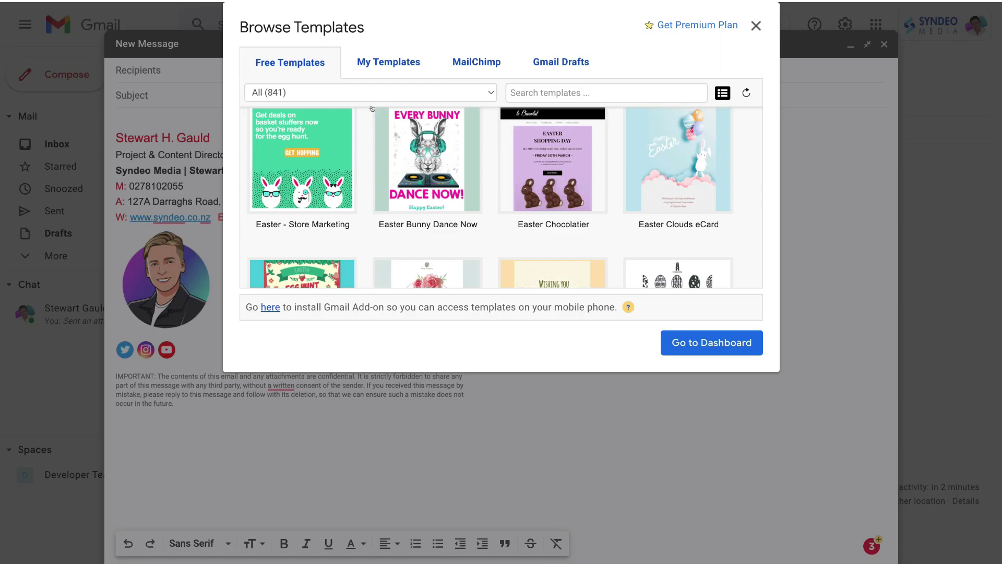
{"action": "left_click", "coordinate": [433, 93]}
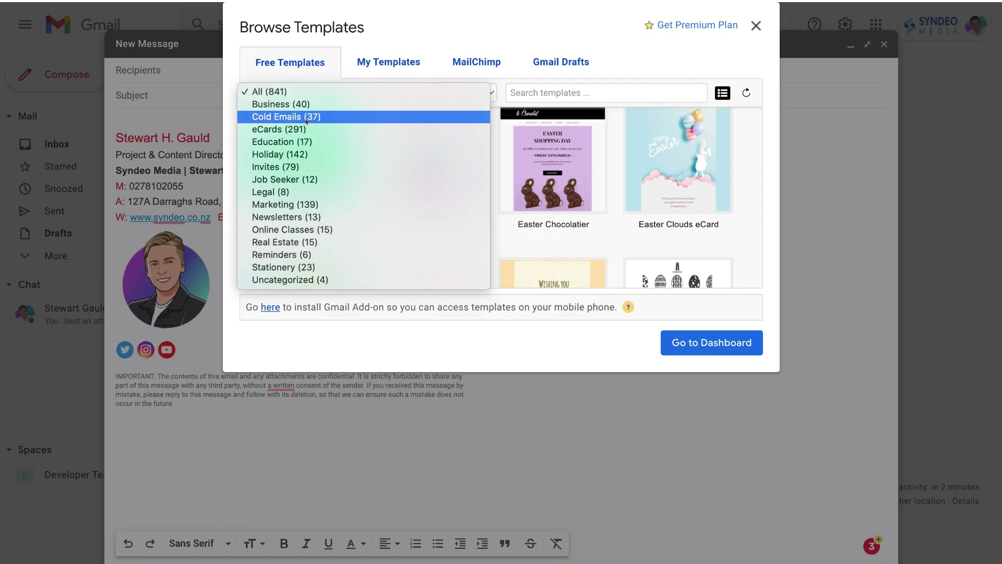
{"action": "left_click", "coordinate": [330, 204]}
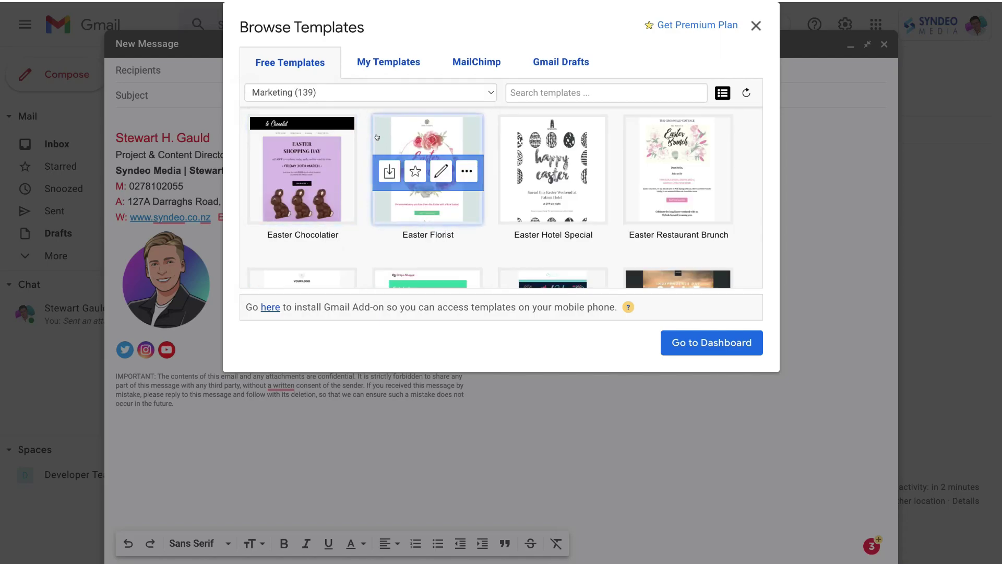
{"action": "scroll", "coordinate": [377, 137], "scroll_direction": "down", "scroll_amount": 2}
{"action": "scroll", "coordinate": [377, 137], "scroll_direction": "down", "scroll_amount": 5}
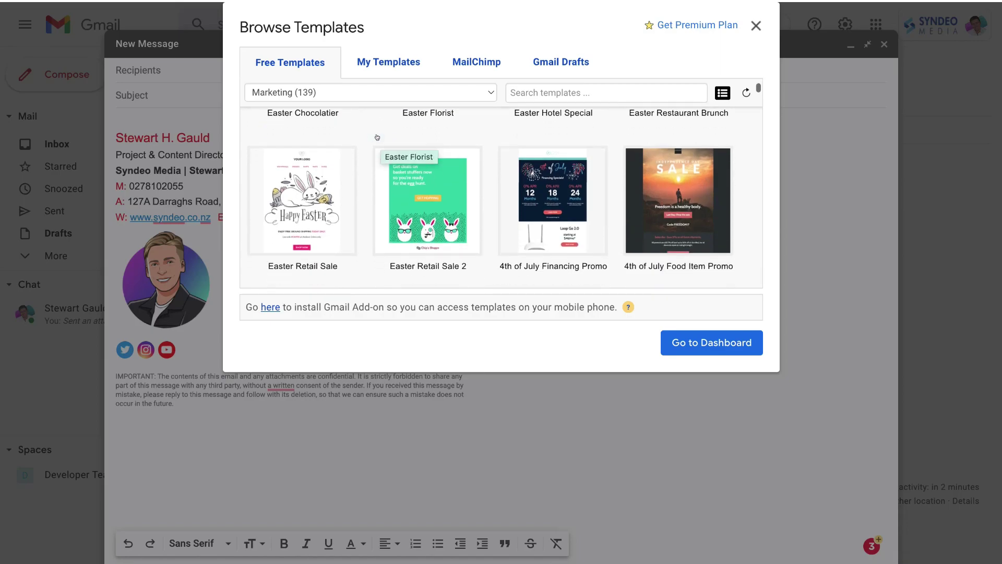
{"action": "scroll", "coordinate": [398, 150], "scroll_direction": "down", "scroll_amount": 5}
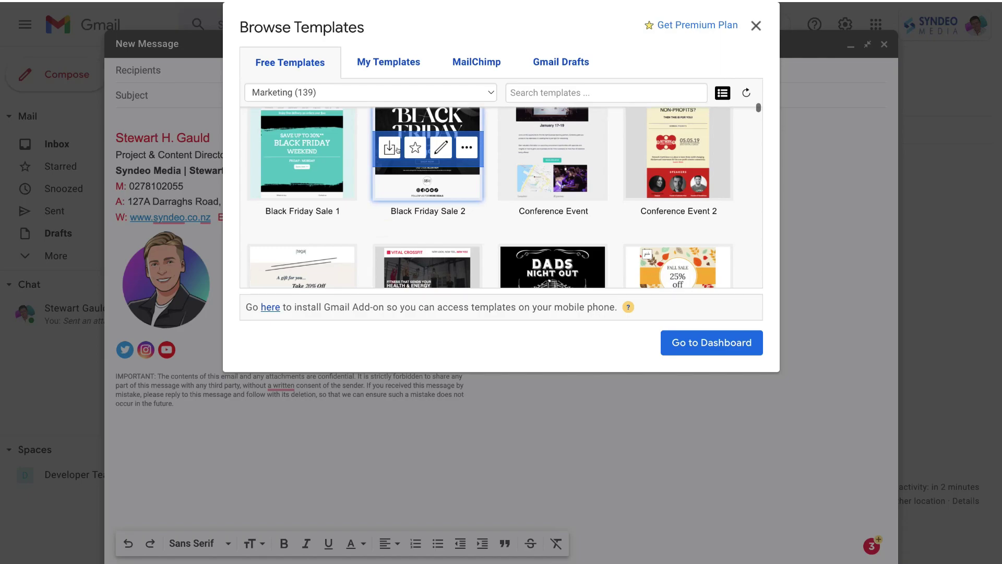
{"action": "scroll", "coordinate": [398, 151], "scroll_direction": "down", "scroll_amount": 3}
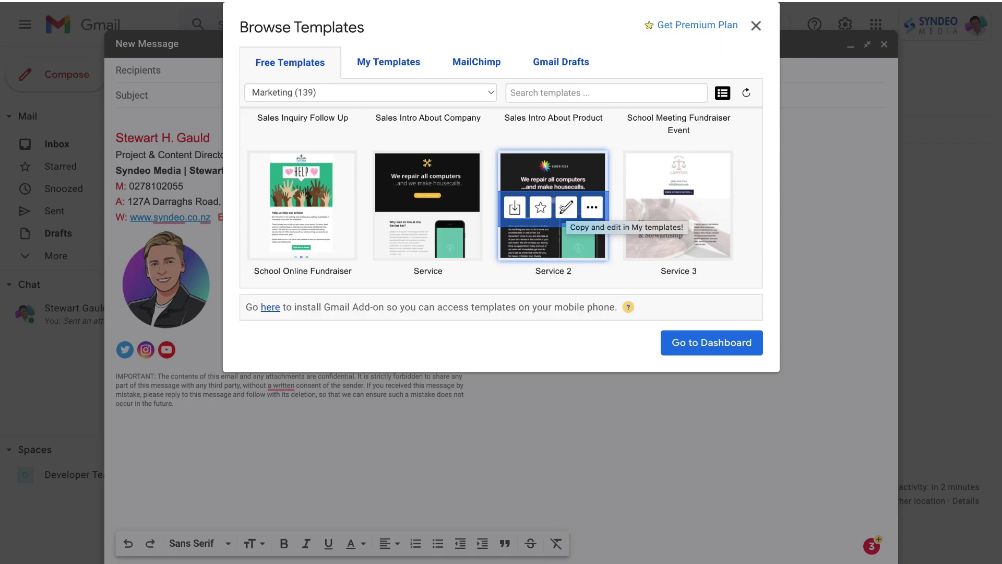
{"action": "left_click", "coordinate": [563, 208]}
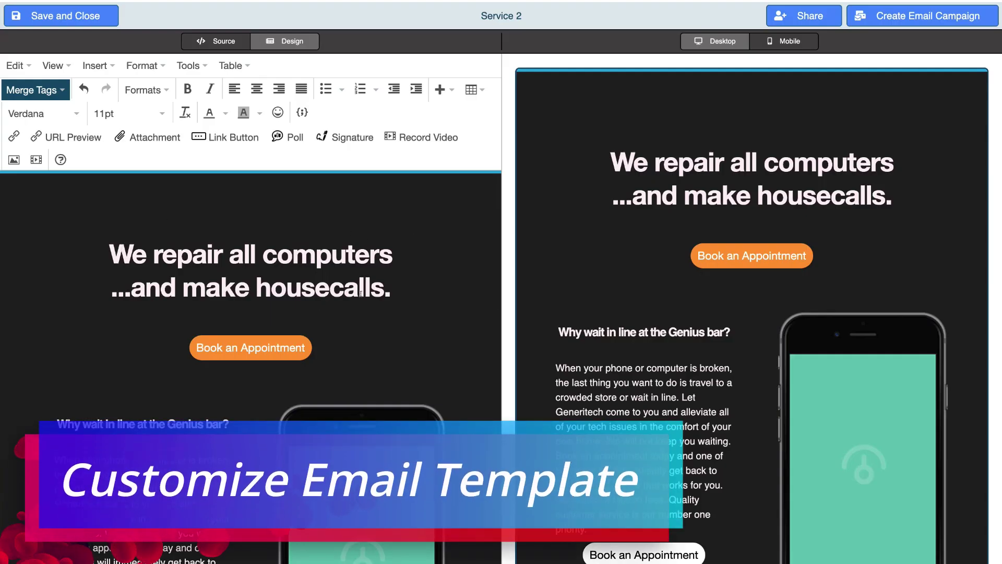
{"action": "scroll", "coordinate": [361, 294], "scroll_direction": "down", "scroll_amount": 1}
{"action": "scroll", "coordinate": [360, 293], "scroll_direction": "down", "scroll_amount": 5}
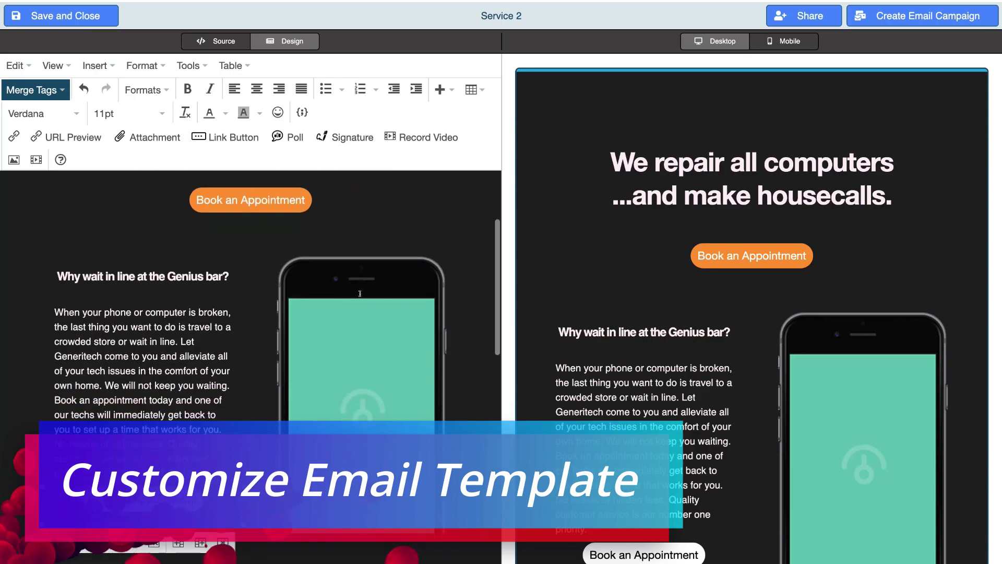
{"action": "scroll", "coordinate": [361, 293], "scroll_direction": "down", "scroll_amount": 3}
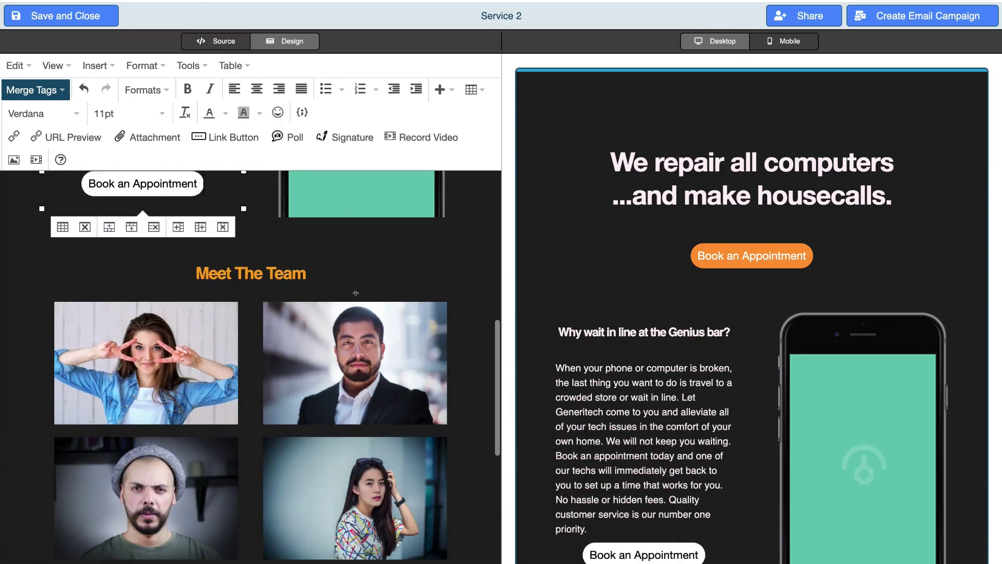
{"action": "scroll", "coordinate": [359, 295], "scroll_direction": "up", "scroll_amount": 5}
{"action": "scroll", "coordinate": [358, 295], "scroll_direction": "up", "scroll_amount": 2}
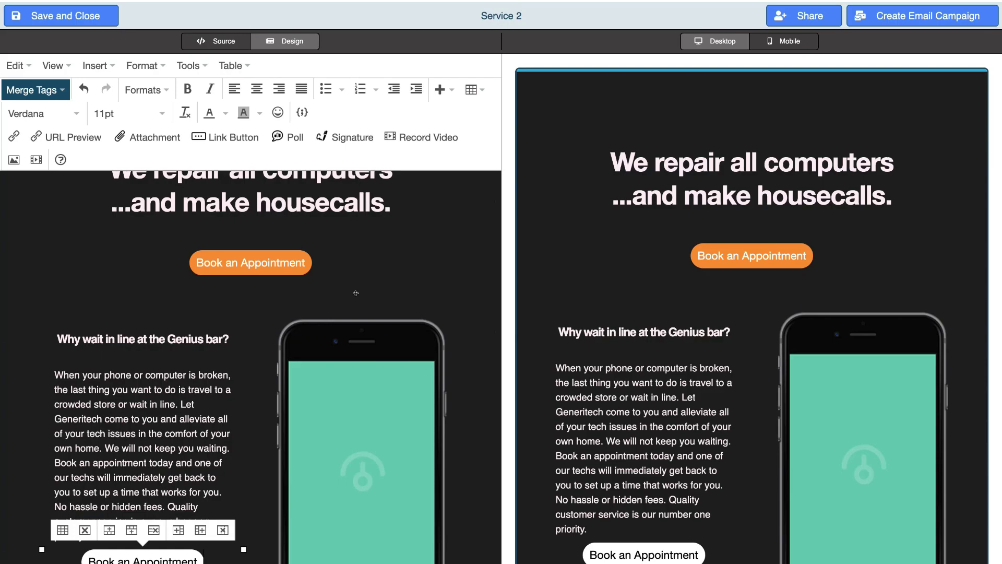
{"action": "scroll", "coordinate": [356, 293], "scroll_direction": "up", "scroll_amount": 2}
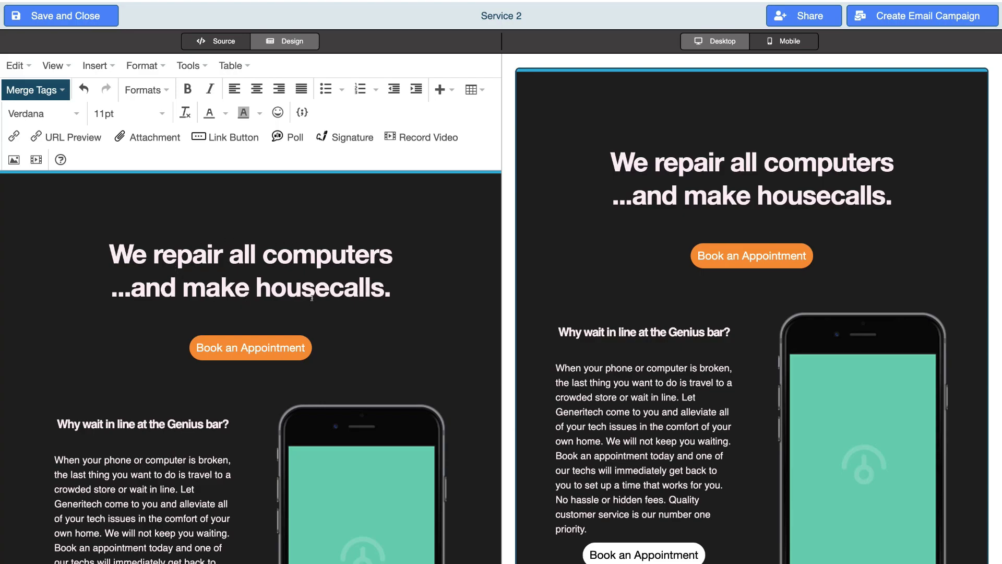
{"action": "left_click", "coordinate": [329, 280]}
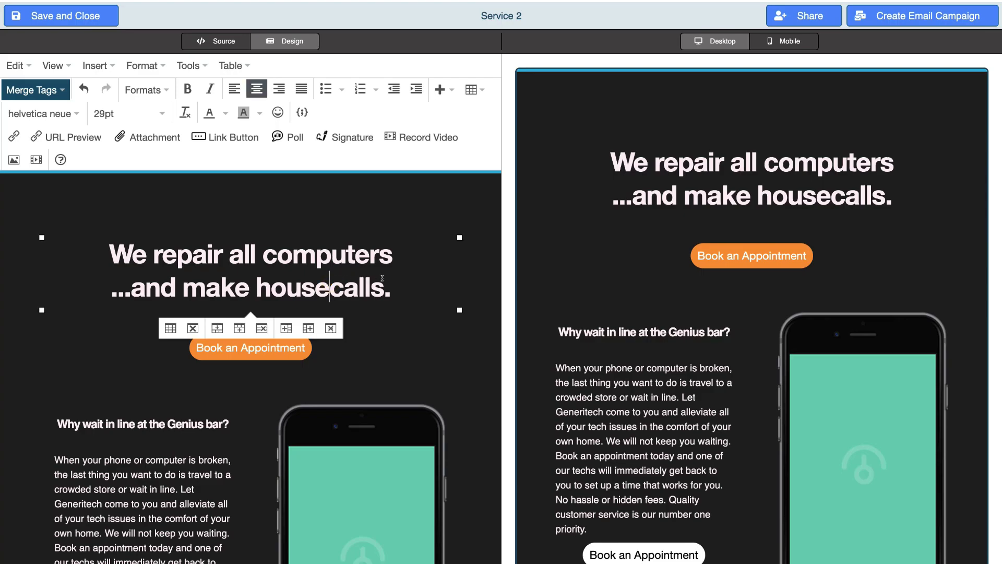
- Replace the headline with 'Is Your Website Mobile Friendly?' and add a 'Let Us Help You' line below
{"action": "left_click_drag", "start_coordinate": [383, 281], "coordinate": [115, 244]}
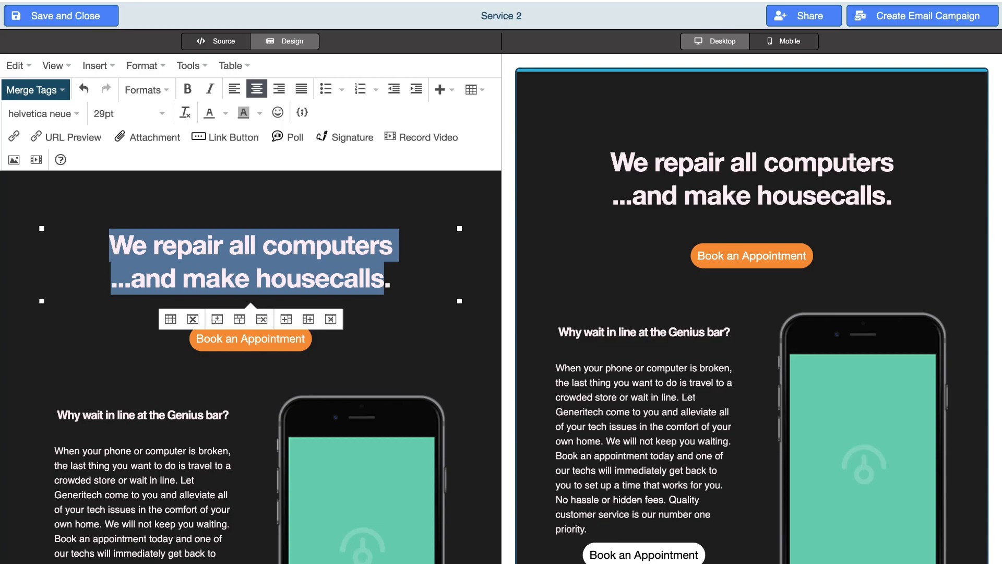
{"action": "type", "text": "Is Your Website Mobile "}
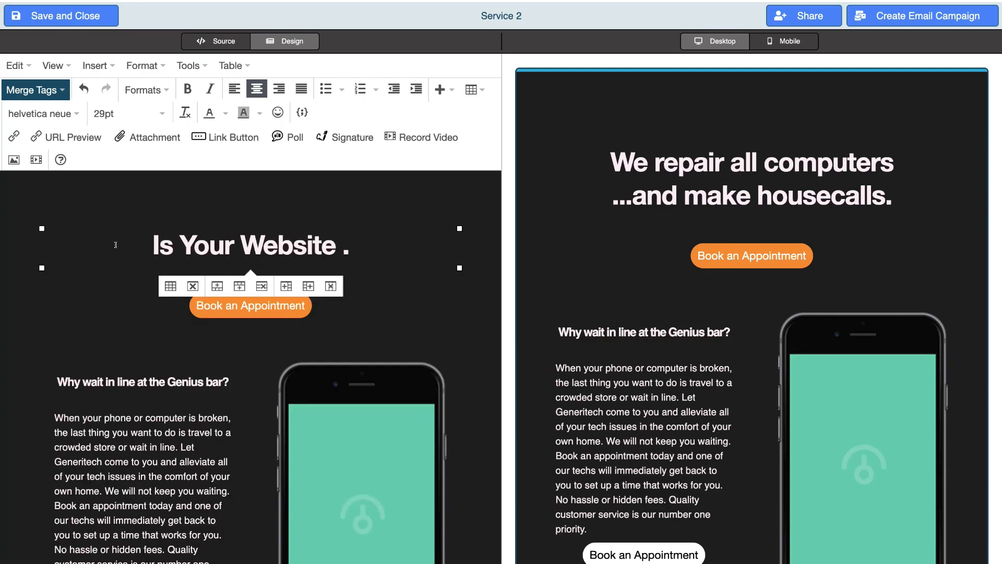
{"action": "type", "text": "Friendly?"}
{"action": "key", "text": "Delete"}
{"action": "key", "text": "Return"}
{"action": "type", "text": "Let "}
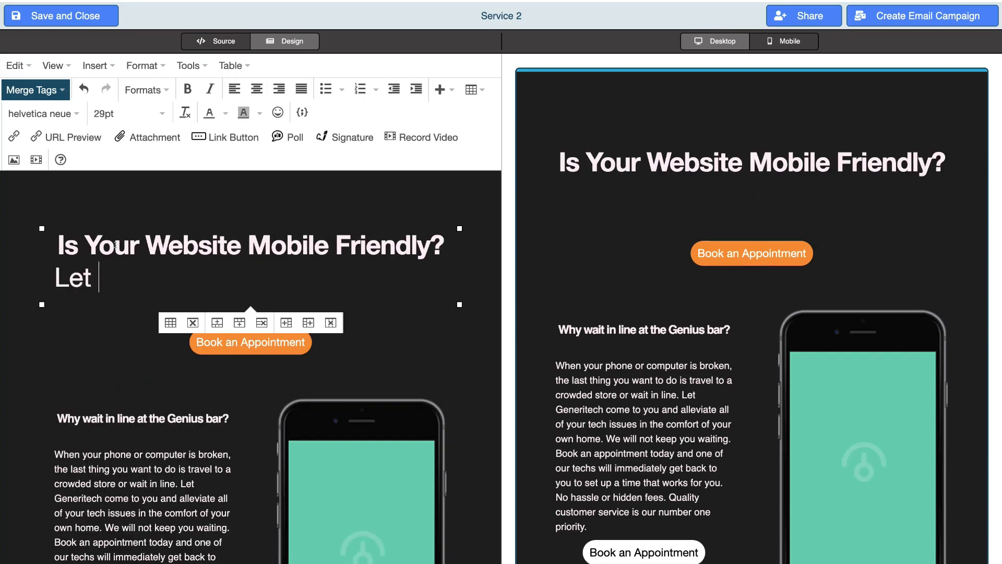
{"action": "type", "text": "Us Help You"}
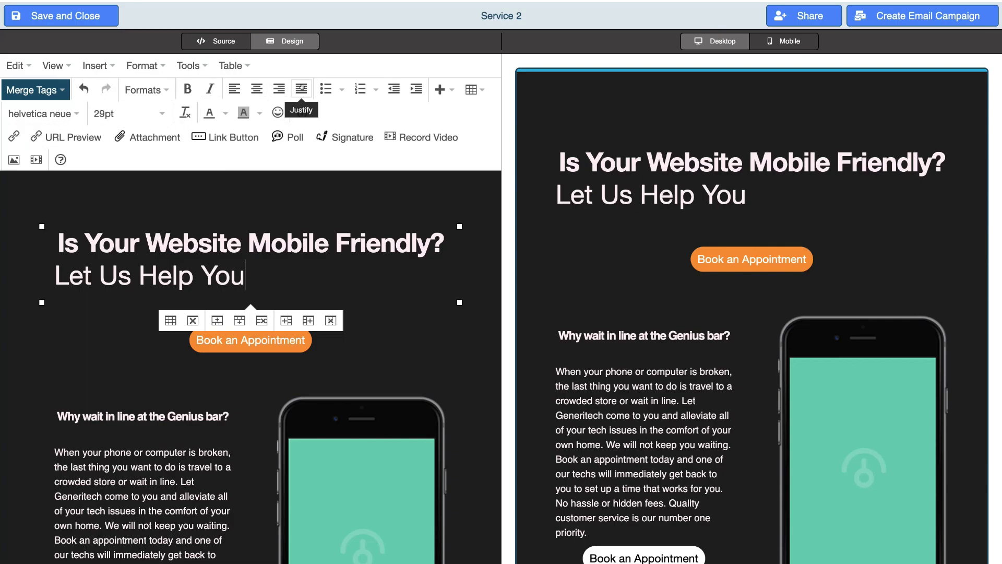
- Make the 'Let Us Help You' line centred and italic
{"action": "left_click_drag", "start_coordinate": [246, 273], "coordinate": [55, 274]}
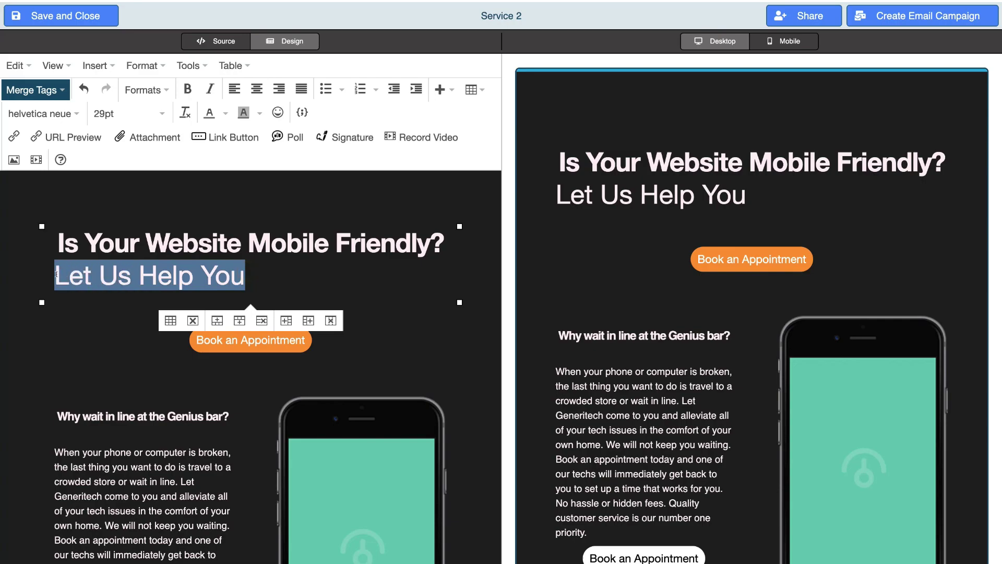
{"action": "left_click", "coordinate": [253, 88]}
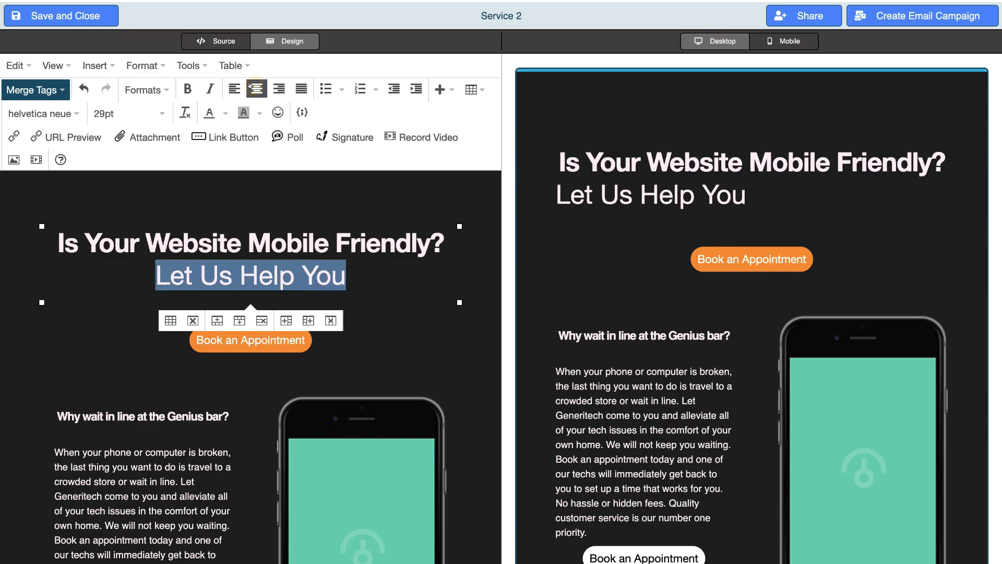
{"action": "left_click", "coordinate": [207, 86]}
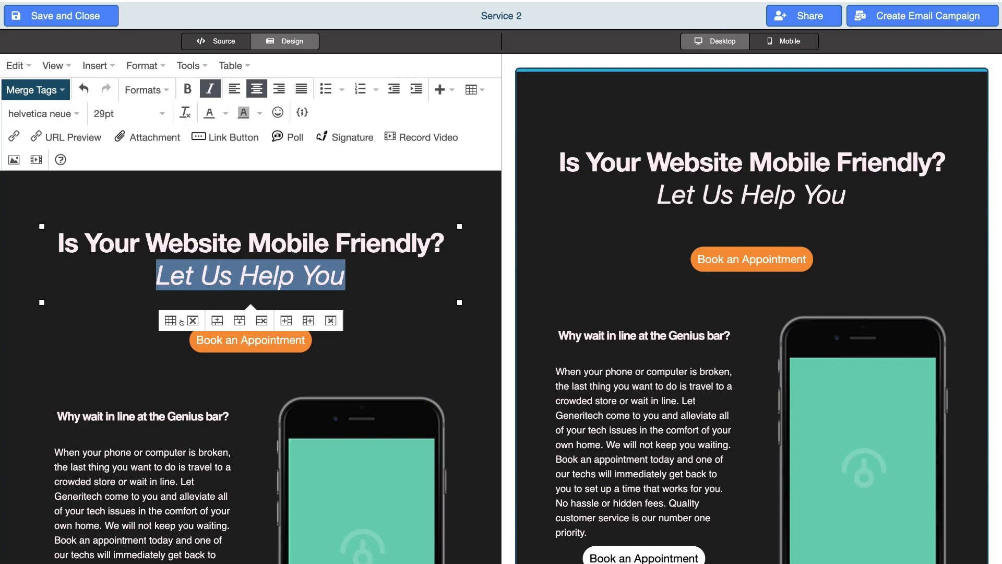
{"action": "triple_click", "coordinate": [245, 346]}
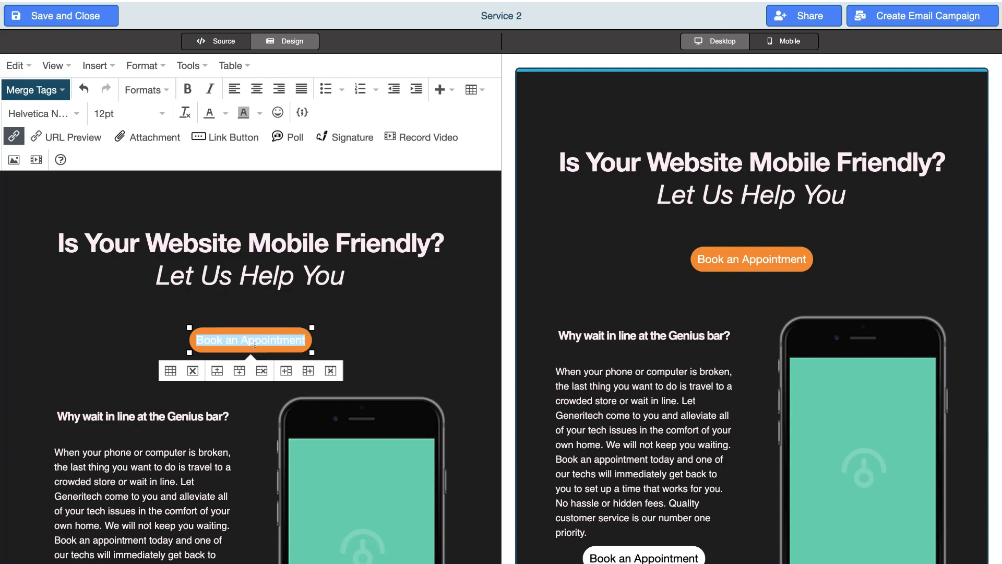
{"action": "type", "text": "Book Online Today"}
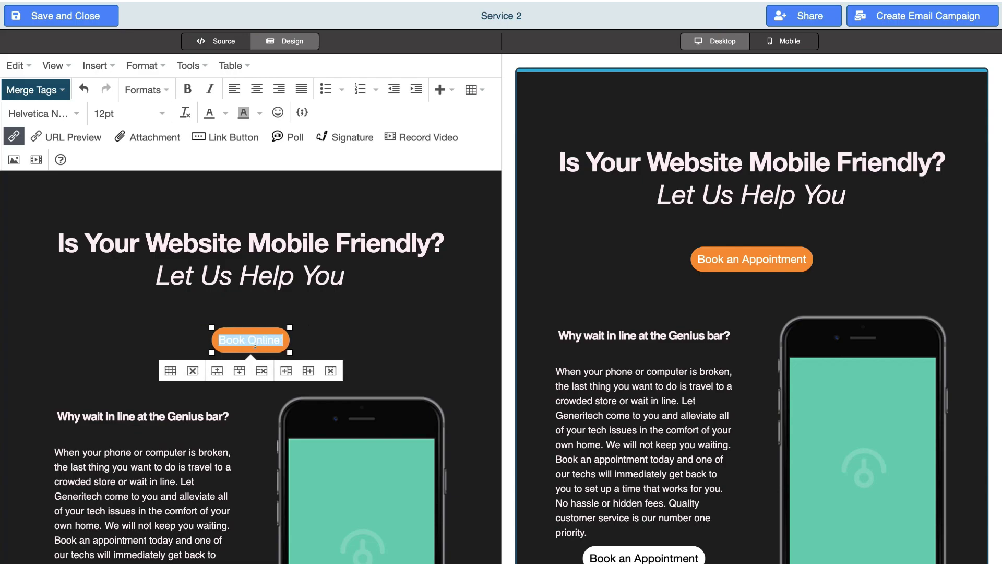
{"action": "triple_click", "coordinate": [232, 337]}
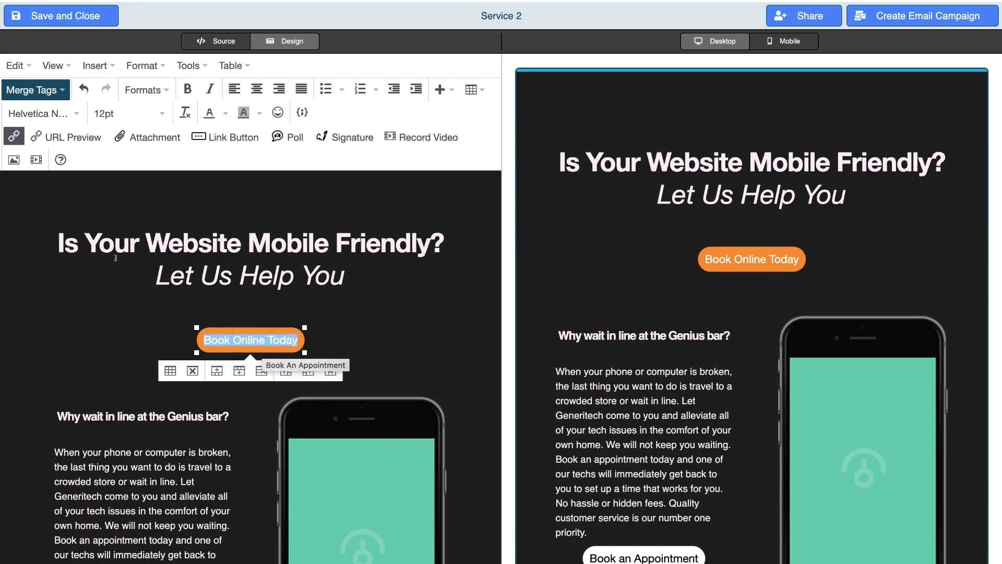
{"action": "left_click", "coordinate": [11, 133]}
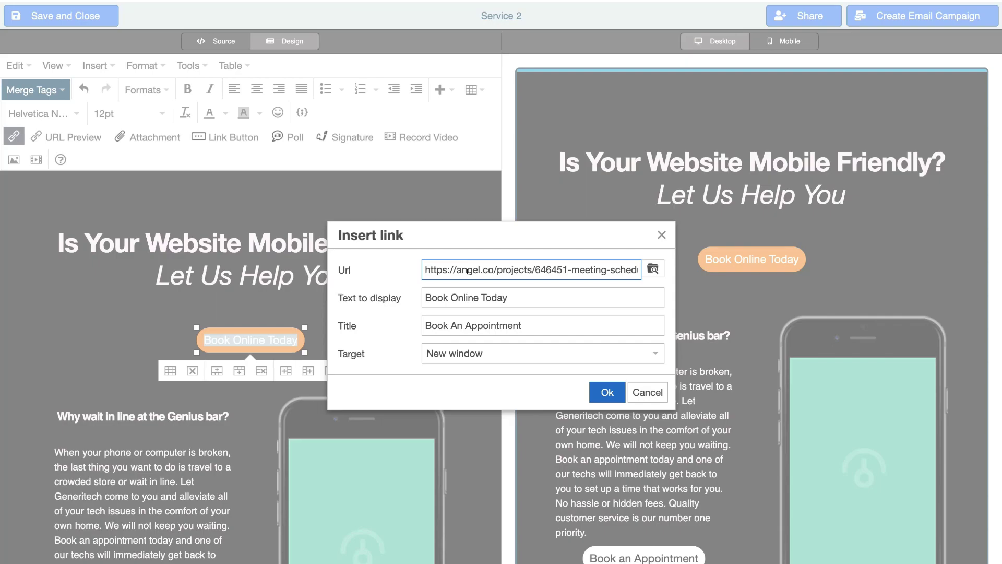
{"action": "triple_click", "coordinate": [466, 271]}
{"action": "key", "text": "ctrl+v"}
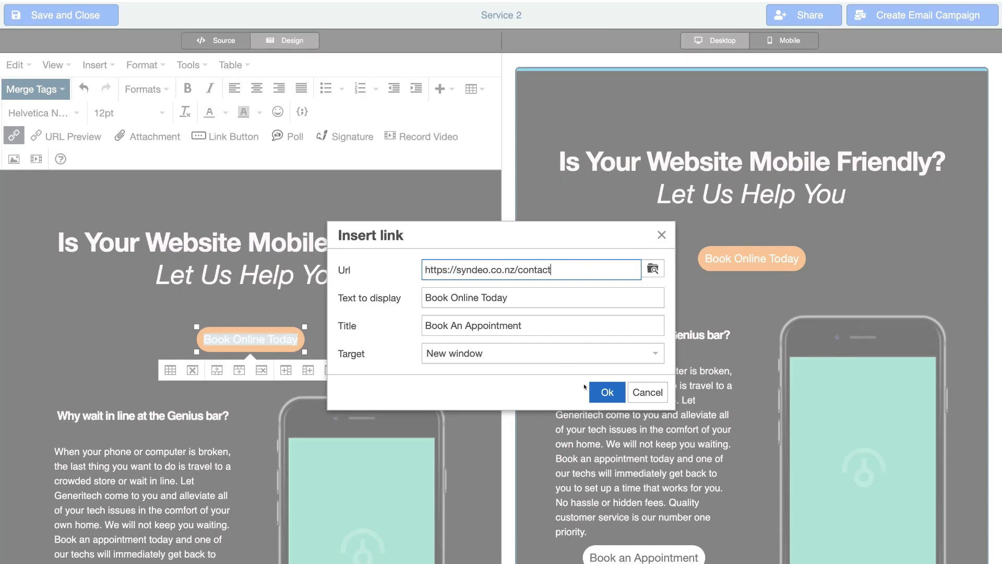
{"action": "left_click", "coordinate": [607, 392]}
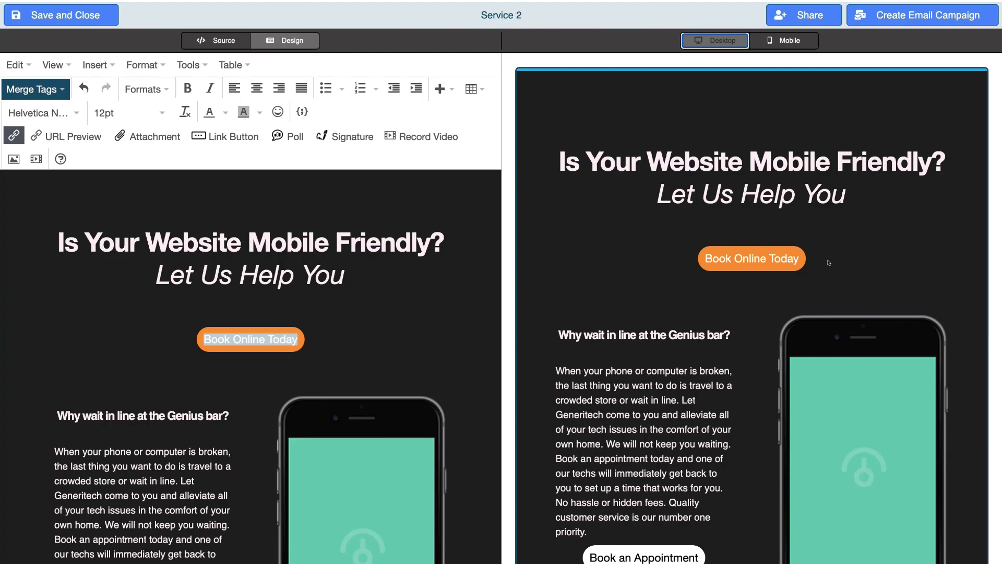
{"action": "scroll", "coordinate": [830, 263], "scroll_direction": "down", "scroll_amount": 9}
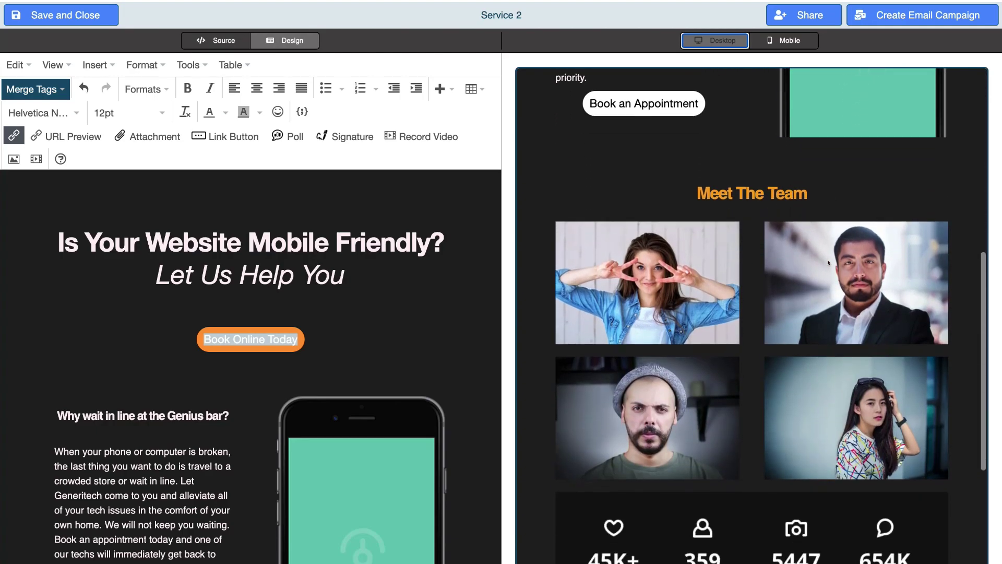
{"action": "scroll", "coordinate": [828, 263], "scroll_direction": "down", "scroll_amount": 4}
{"action": "left_click", "coordinate": [787, 41]}
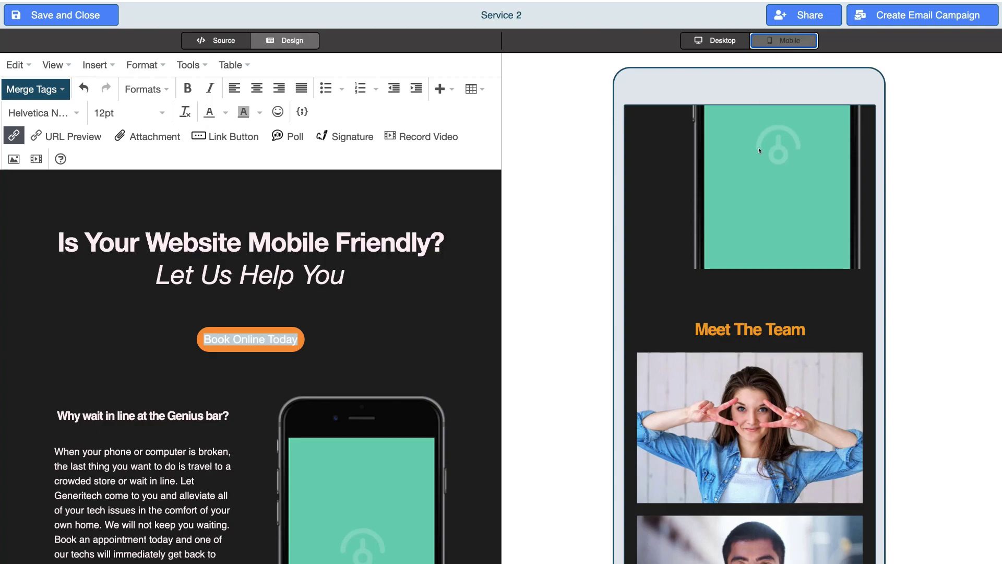
{"action": "scroll", "coordinate": [761, 153], "scroll_direction": "up", "scroll_amount": 12}
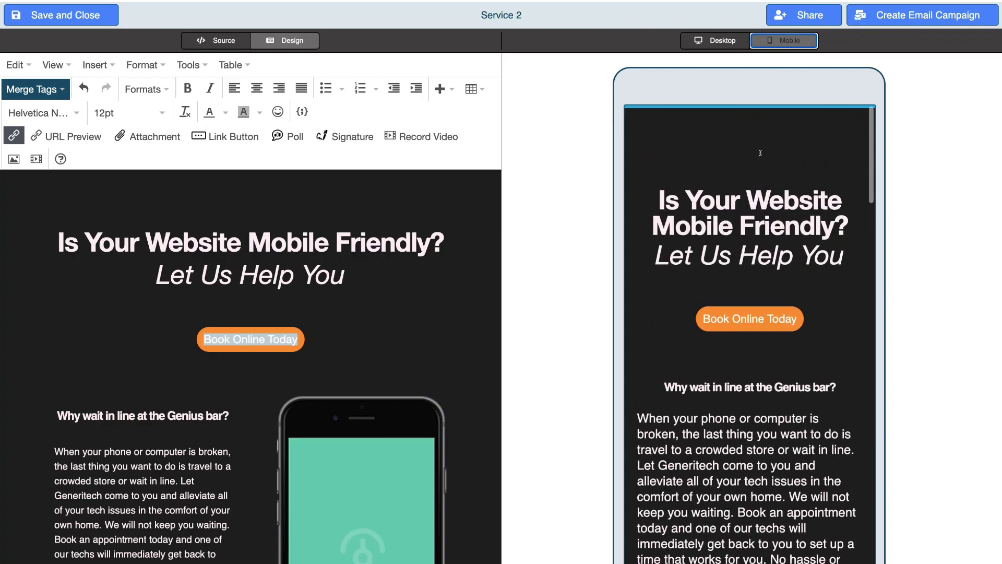
{"action": "left_click", "coordinate": [715, 40]}
{"action": "scroll", "coordinate": [401, 218], "scroll_direction": "down", "scroll_amount": 6}
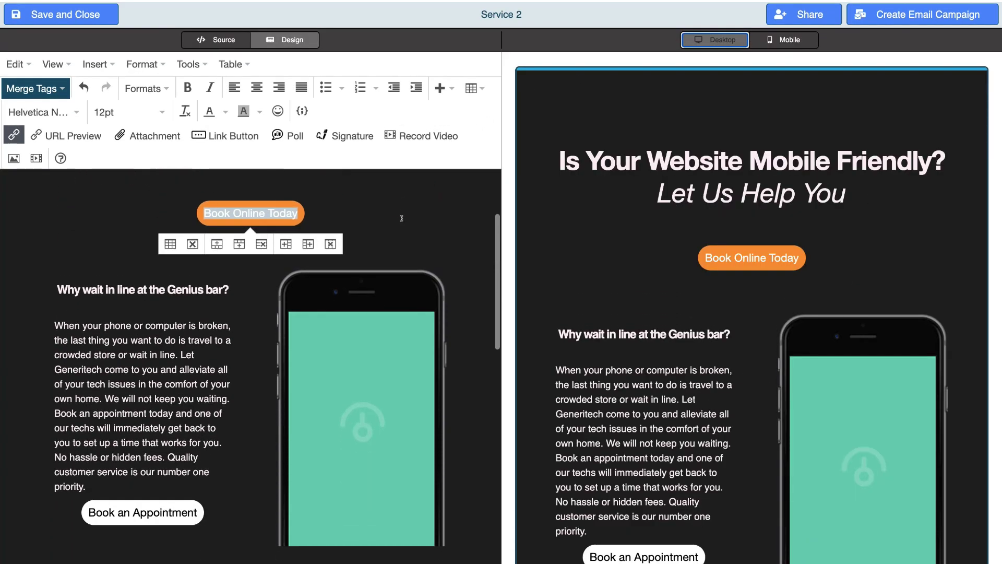
{"action": "scroll", "coordinate": [401, 218], "scroll_direction": "down", "scroll_amount": 3}
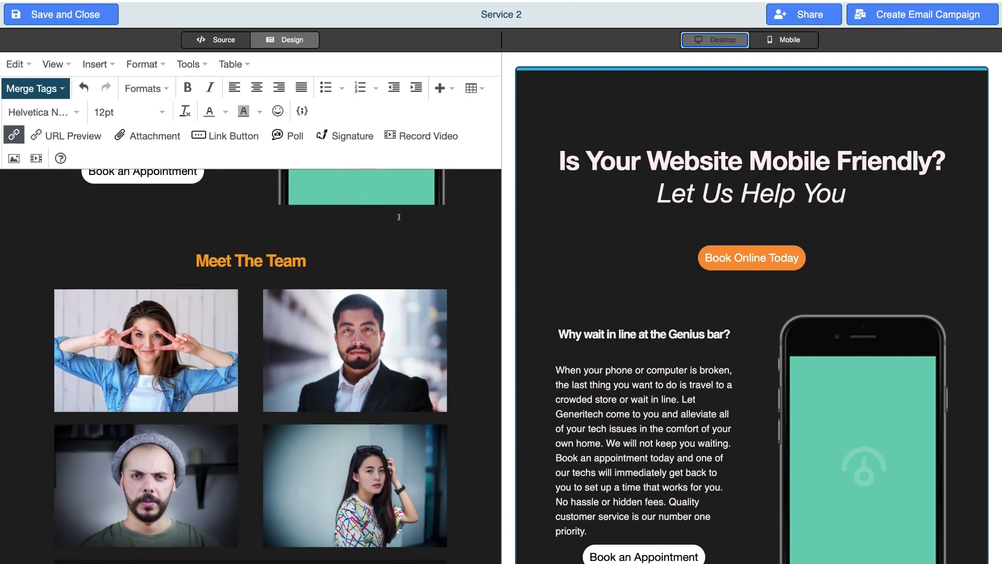
{"action": "left_click", "coordinate": [156, 343]}
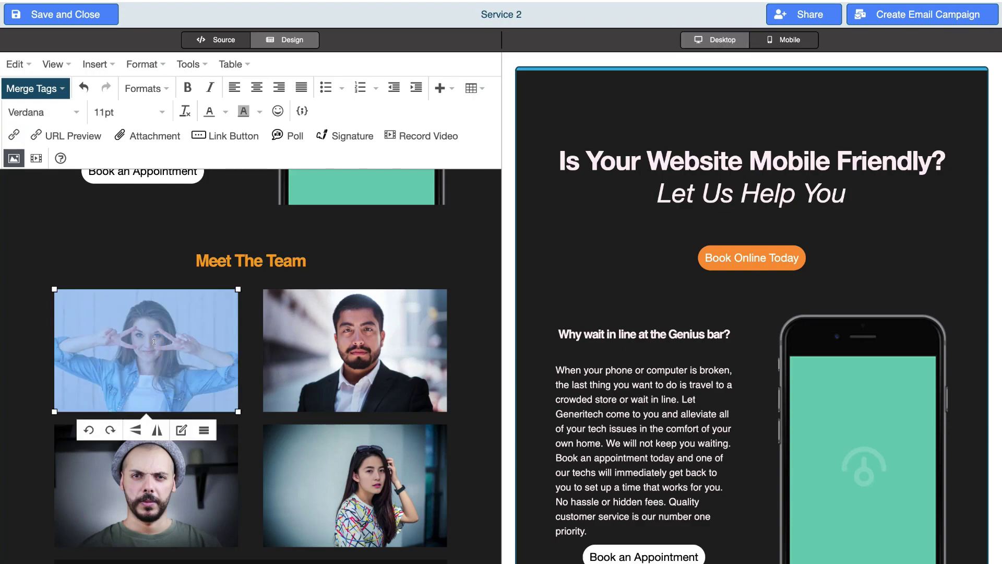
{"action": "left_click", "coordinate": [13, 155]}
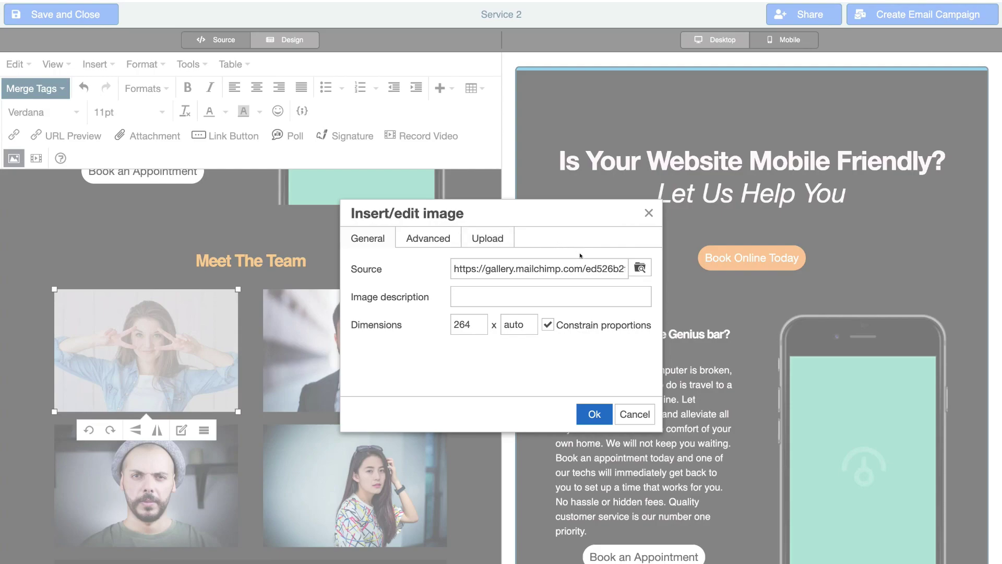
{"action": "left_click", "coordinate": [632, 414]}
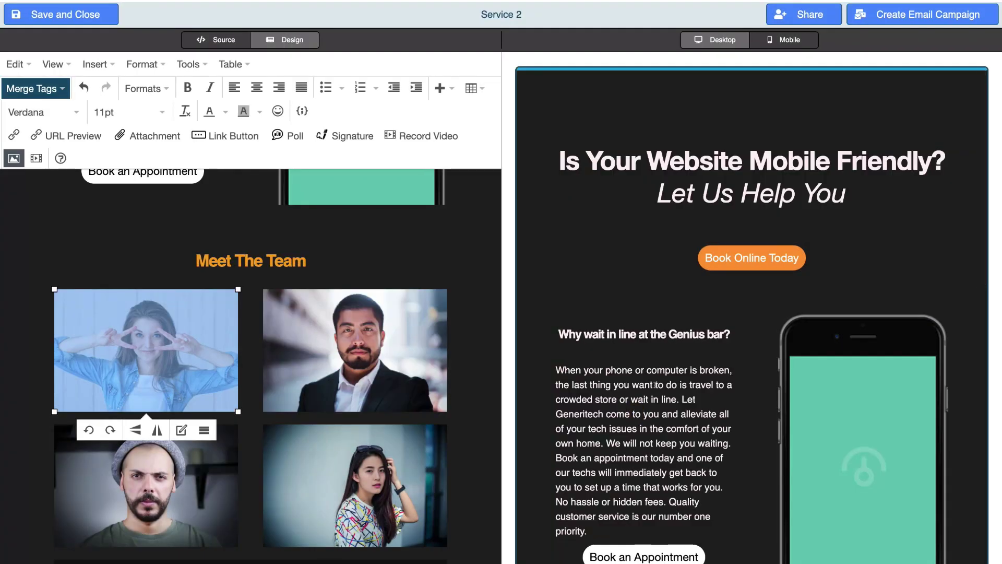
{"action": "scroll", "coordinate": [655, 385], "scroll_direction": "down", "scroll_amount": 2}
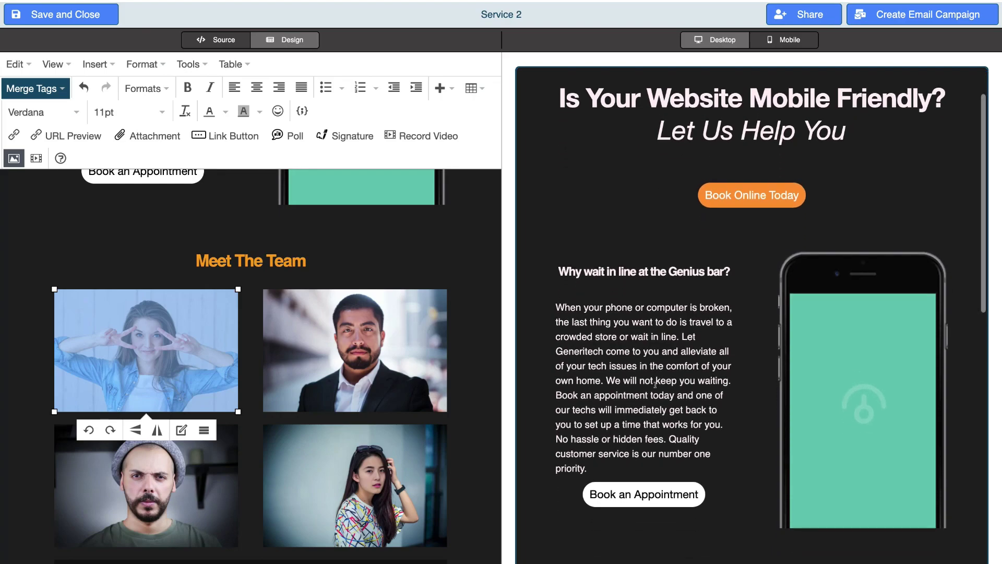
{"action": "scroll", "coordinate": [655, 384], "scroll_direction": "down", "scroll_amount": 3}
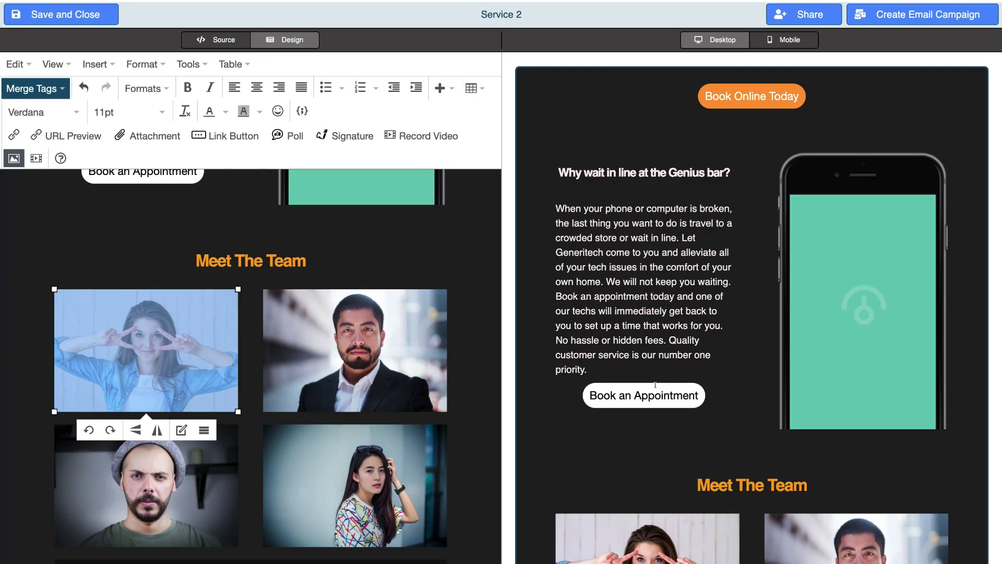
{"action": "scroll", "coordinate": [655, 385], "scroll_direction": "down", "scroll_amount": 12}
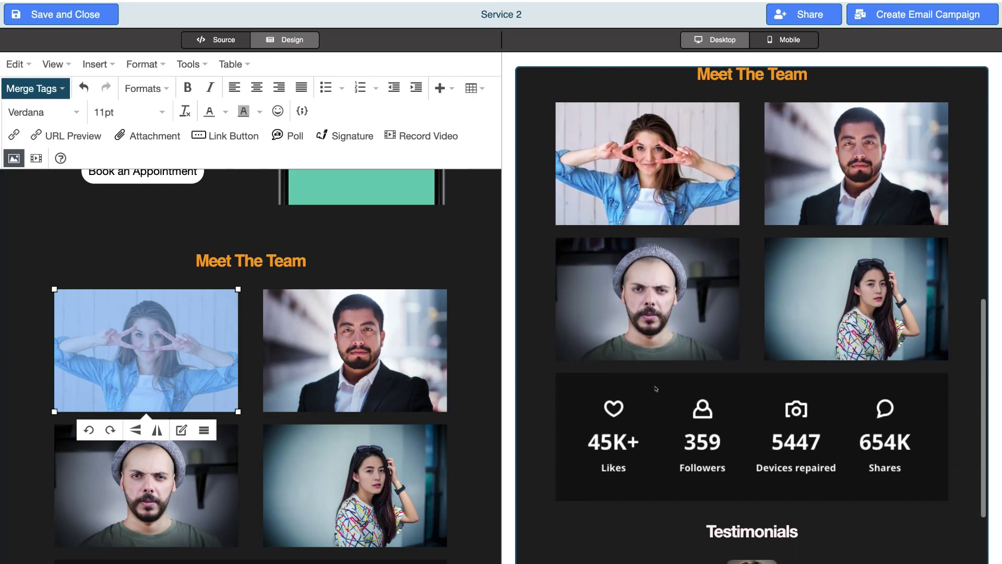
- Save the edited Service 2 template and insert it from My Templates into the new message
{"action": "left_click", "coordinate": [64, 18]}
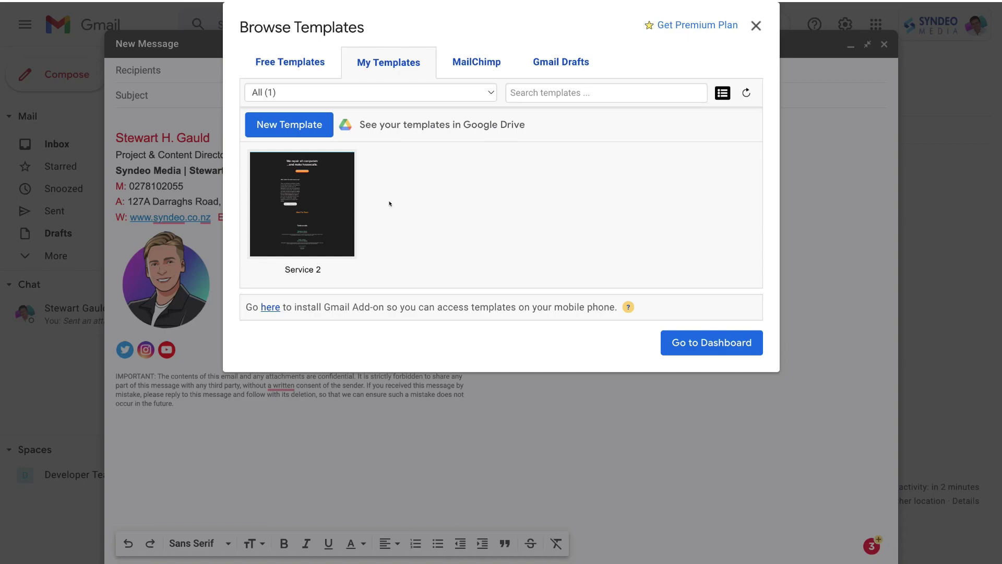
{"action": "mouse_move", "coordinate": [297, 222]}
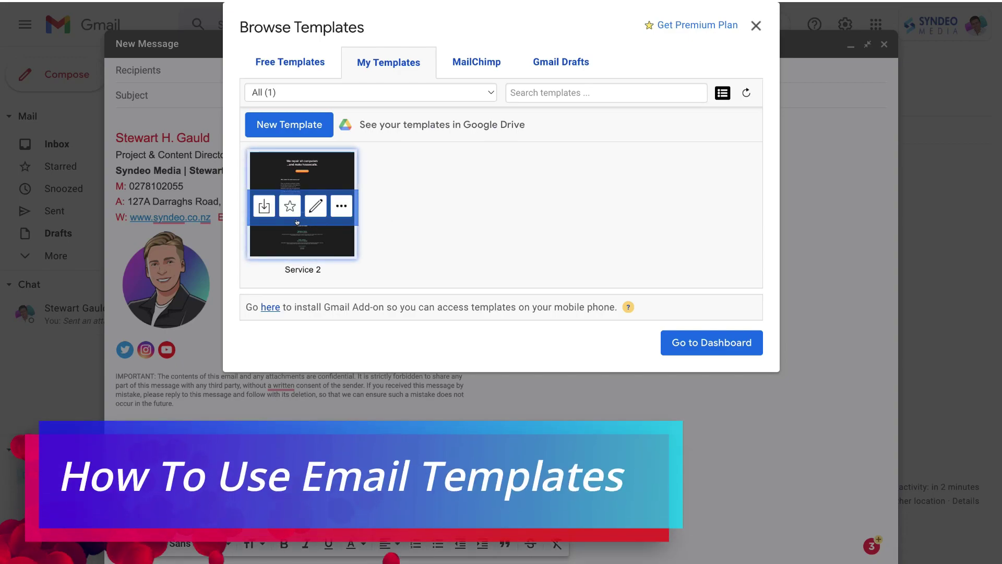
{"action": "left_click", "coordinate": [263, 200]}
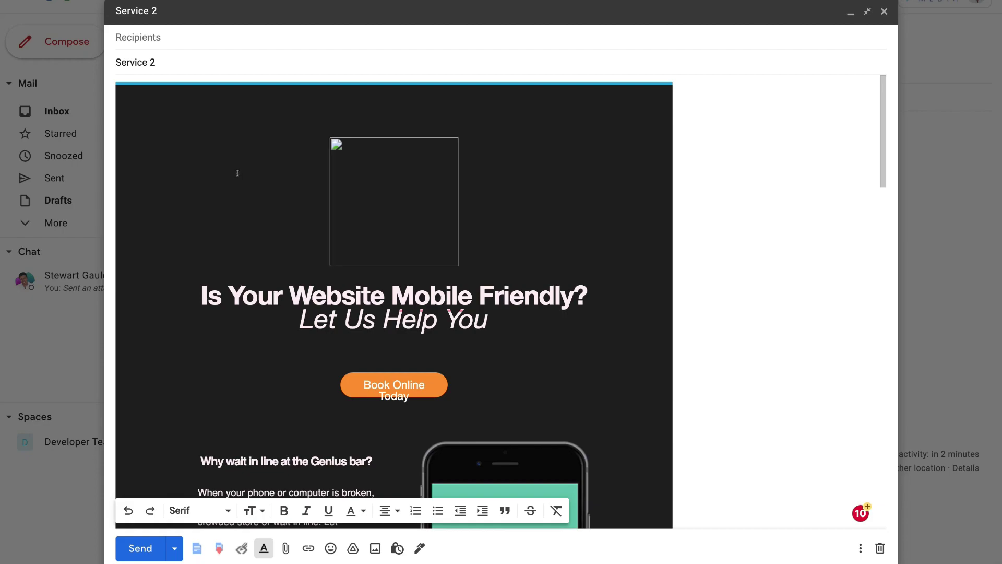
- Replace the broken header image with the uploaded white transparent Syndeo Media logo
{"action": "left_click", "coordinate": [400, 214]}
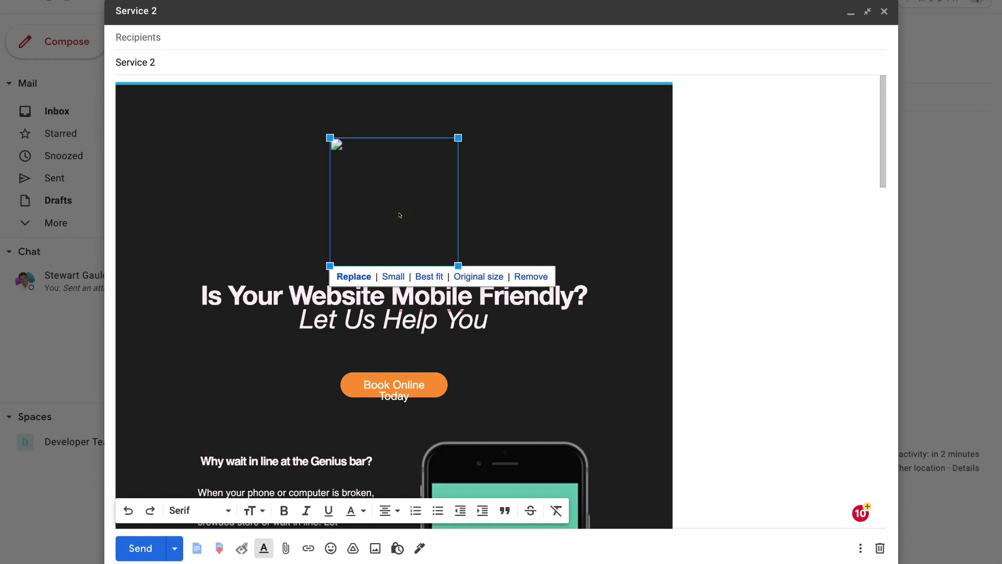
{"action": "left_click", "coordinate": [351, 277]}
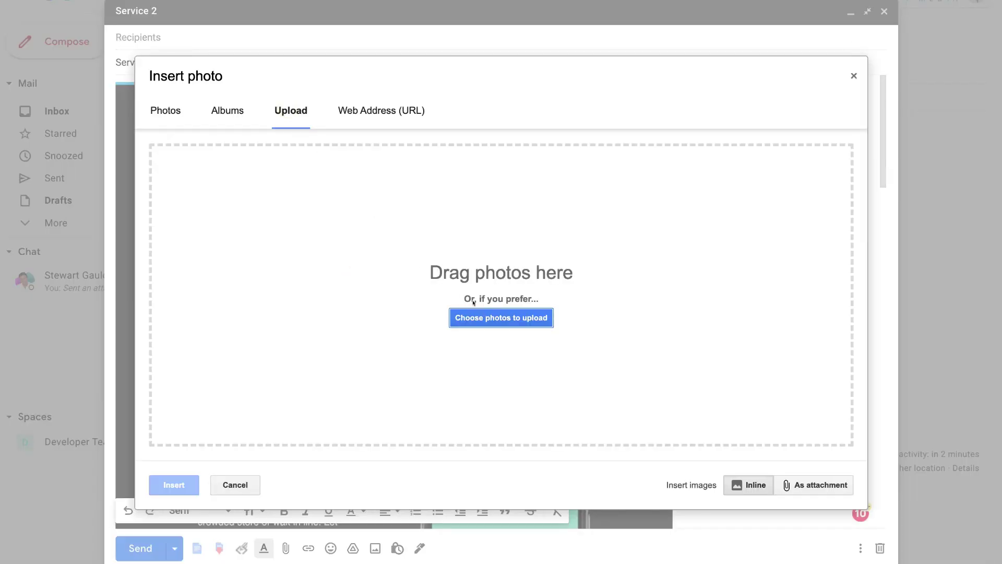
{"action": "left_click", "coordinate": [487, 317]}
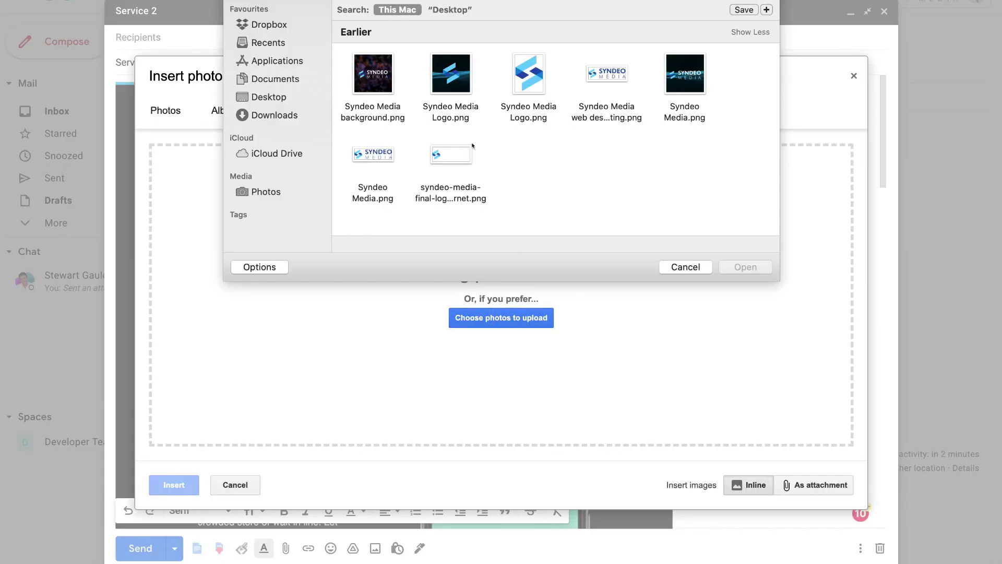
{"action": "left_click", "coordinate": [452, 153]}
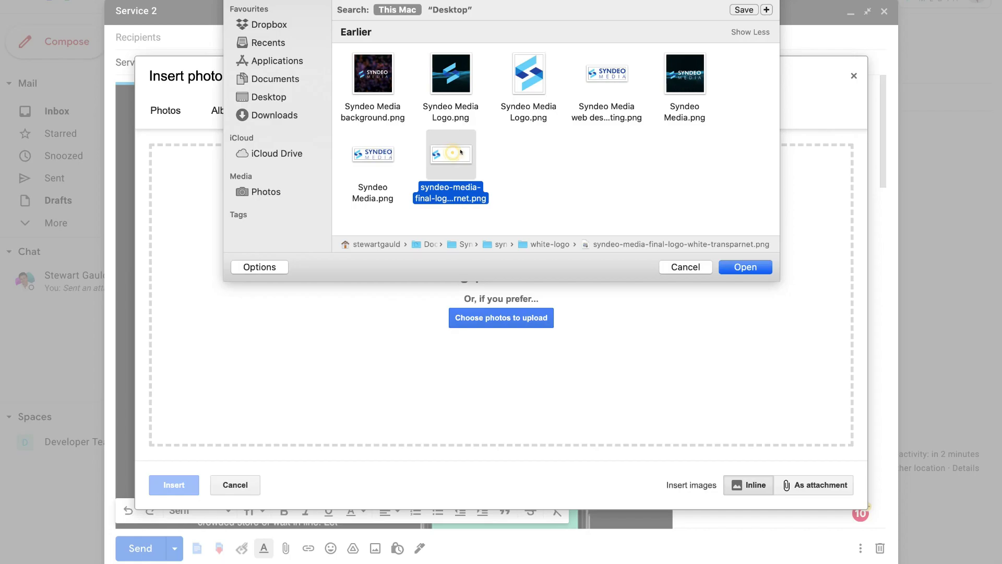
{"action": "left_click", "coordinate": [742, 267]}
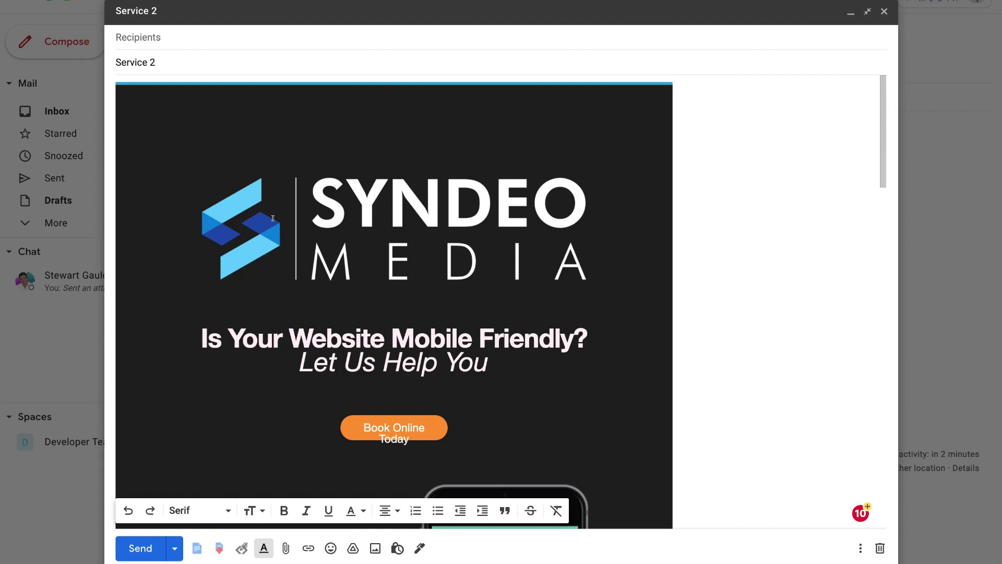
- Size the logo to Small, then enlarge it to fit the header
{"action": "left_click", "coordinate": [380, 234]}
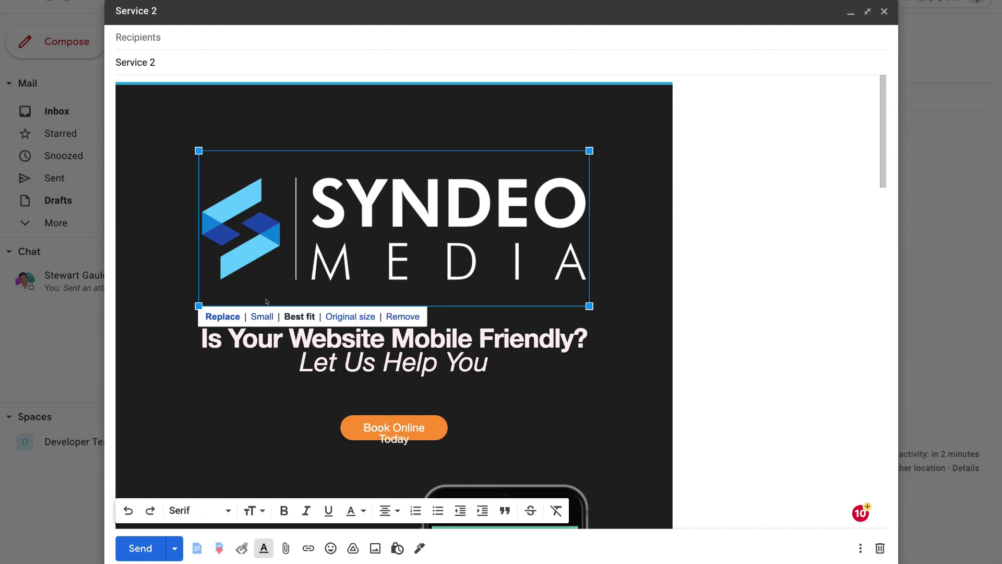
{"action": "left_click", "coordinate": [256, 316]}
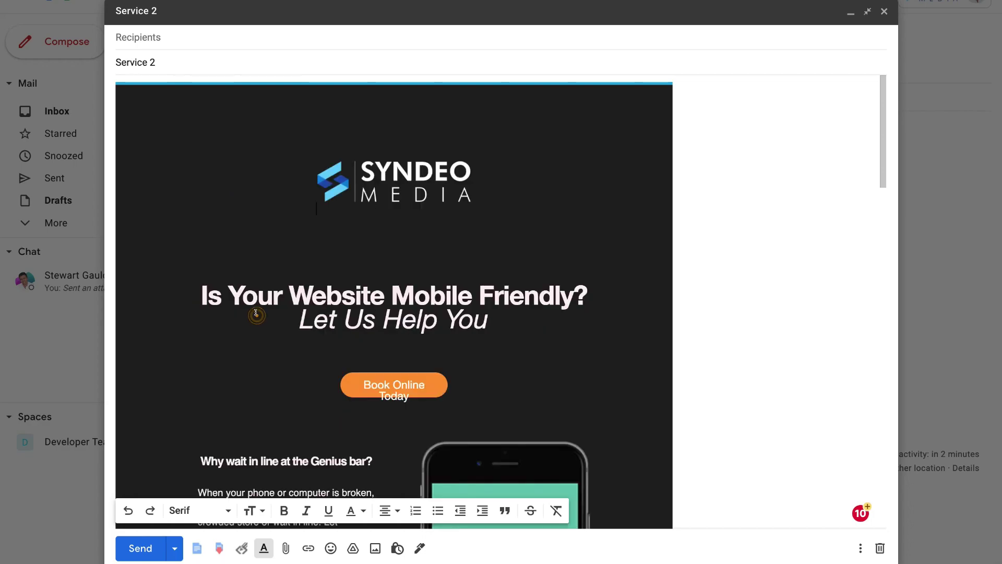
{"action": "left_click", "coordinate": [364, 190]}
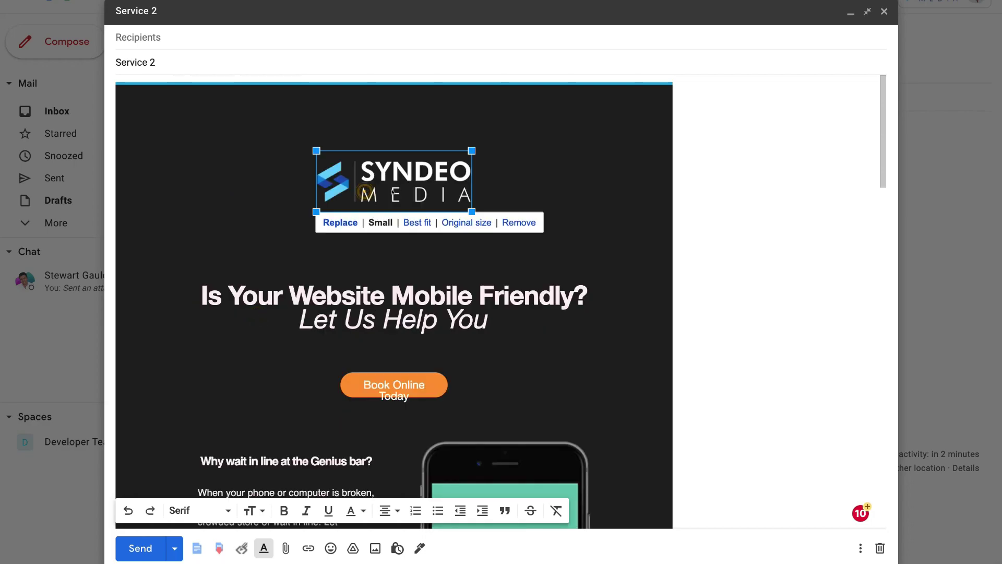
{"action": "left_click", "coordinate": [470, 211]}
{"action": "left_click", "coordinate": [467, 222]}
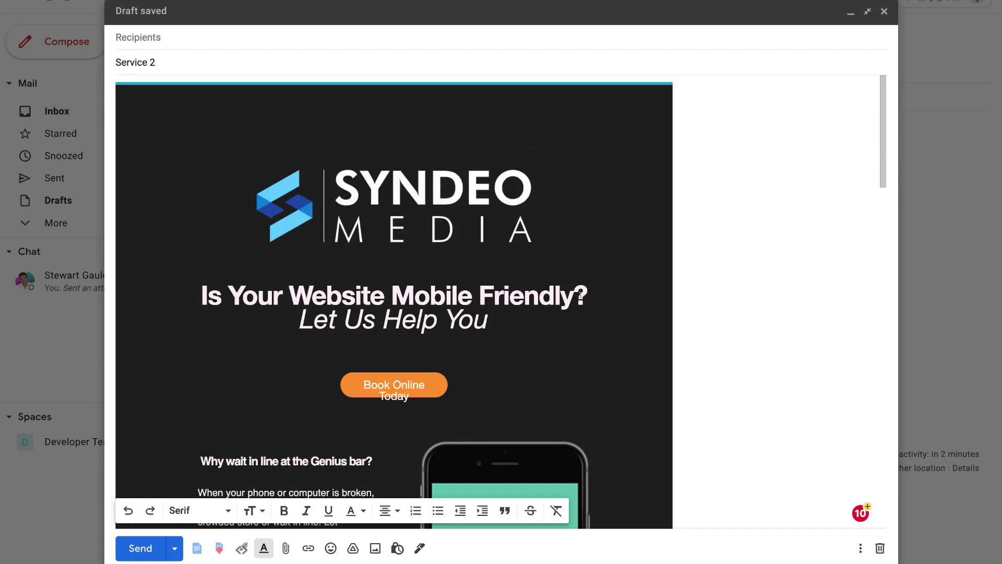
- Delete 'Today' from the orange button label and start saving the draft as a template
{"action": "scroll", "coordinate": [495, 299], "scroll_direction": "down", "scroll_amount": 2}
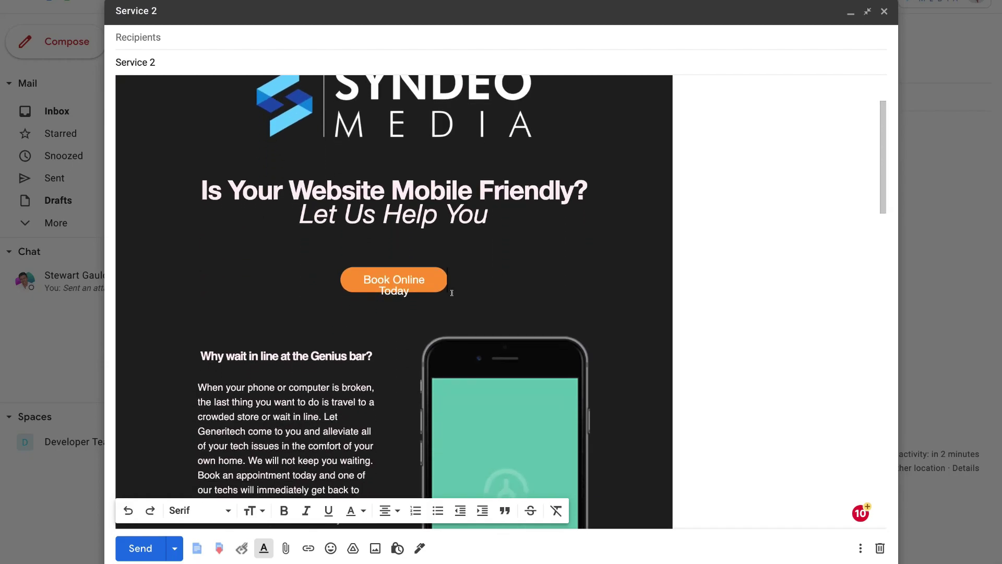
{"action": "left_click", "coordinate": [413, 288]}
{"action": "key", "text": "BackSpace"}
{"action": "key", "text": "BackSpace"}
{"action": "key", "text": "BackSpace"}
{"action": "key", "text": "BackSpace"}
{"action": "scroll", "coordinate": [408, 365], "scroll_direction": "down", "scroll_amount": 4}
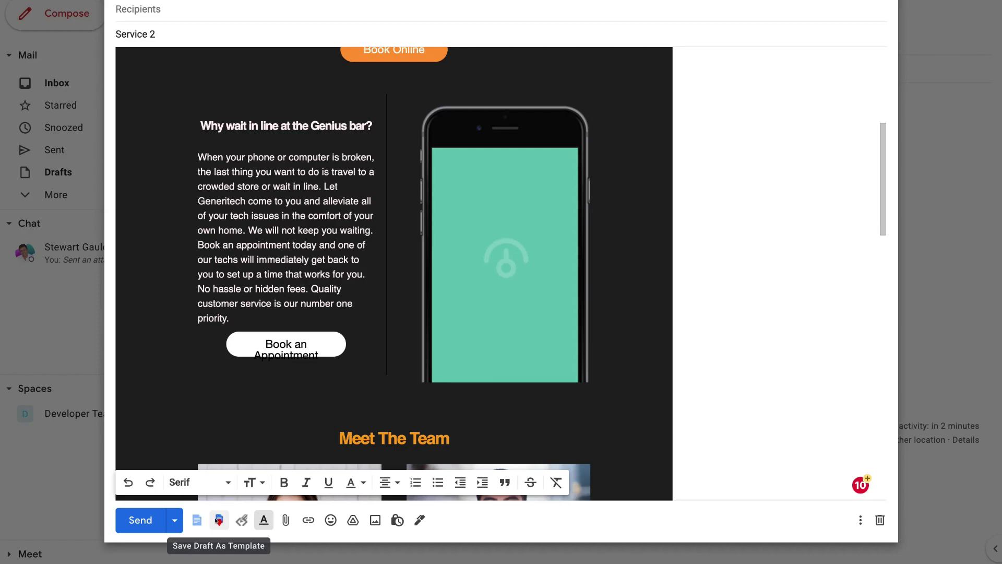
{"action": "left_click", "coordinate": [219, 521]}
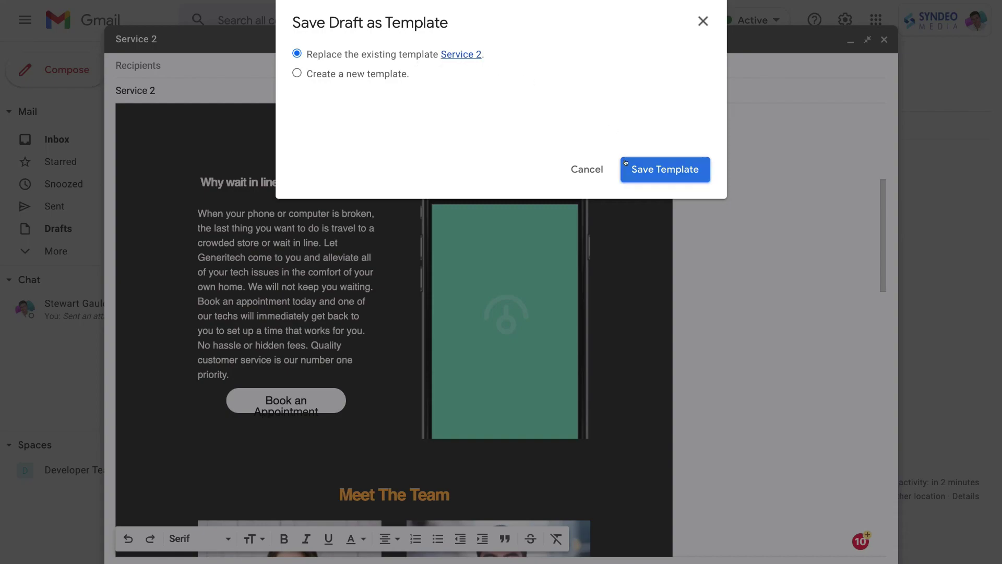
- Overwrite the Service 2 template with this draft, dismiss the saved confirmation, and close the draft
{"action": "left_click", "coordinate": [663, 168]}
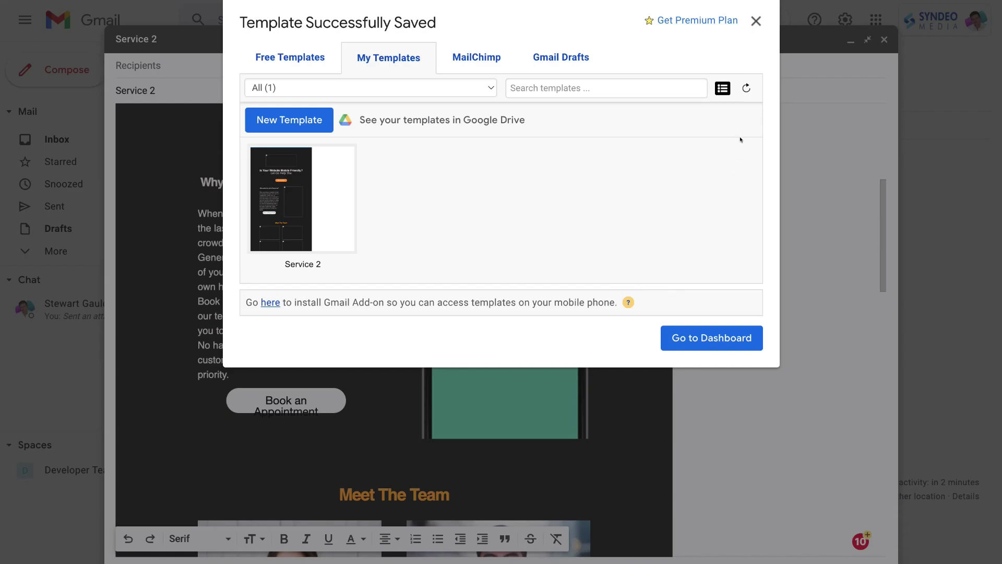
{"action": "left_click", "coordinate": [756, 21]}
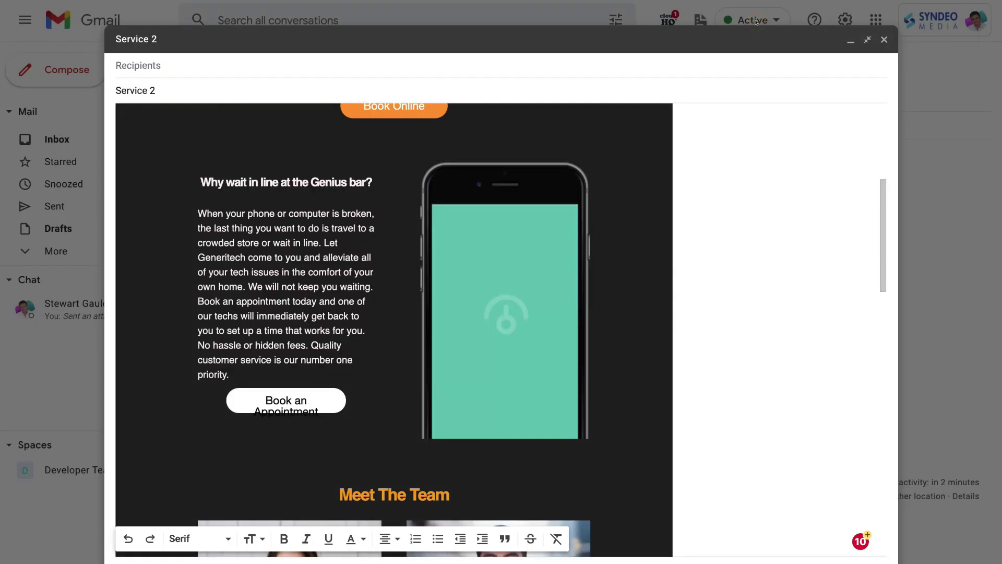
{"action": "left_click", "coordinate": [885, 39]}
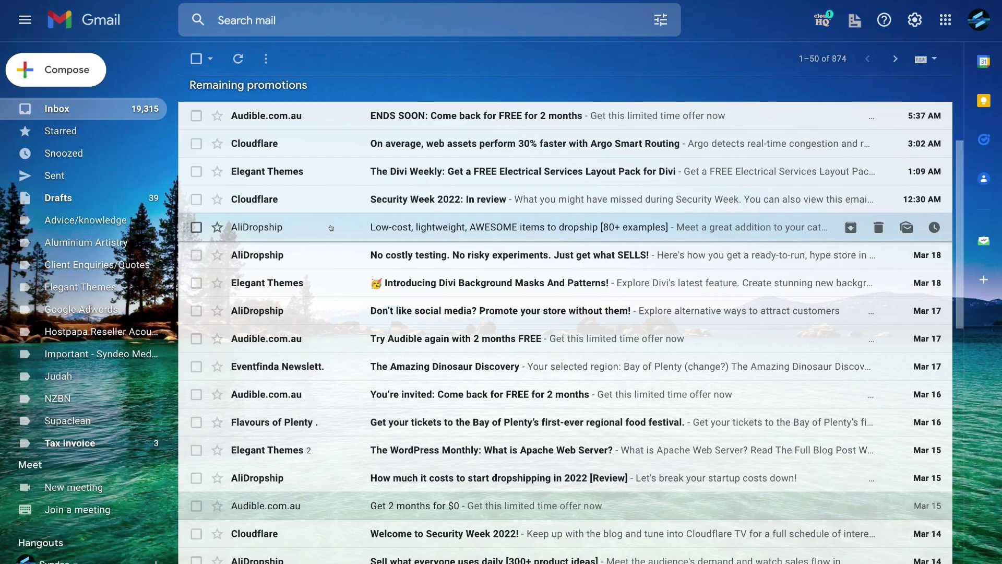
- Convert the AliDropship email 'Low-cost, lightweight, AWESOME items to dropship' into a template
{"action": "left_click", "coordinate": [334, 228]}
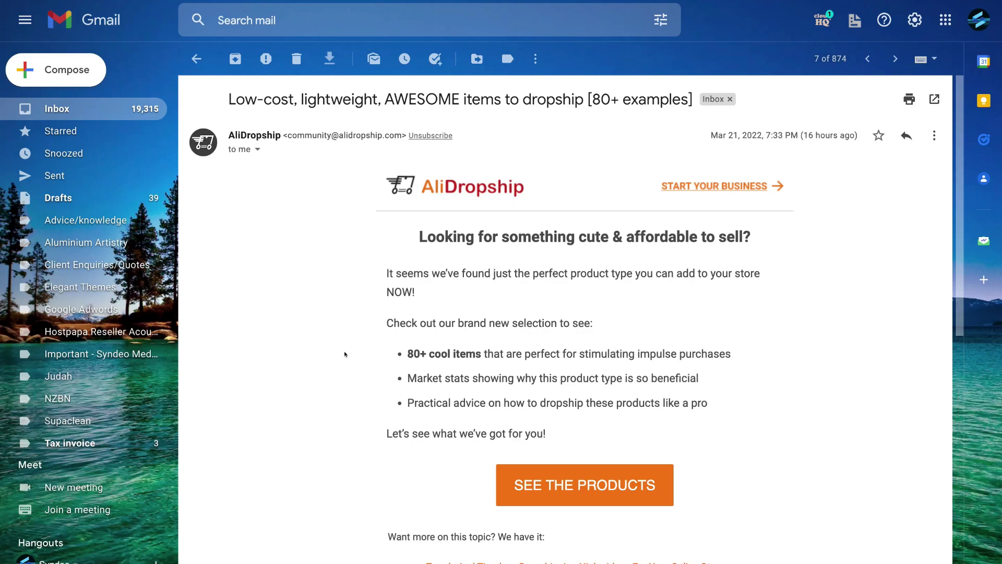
{"action": "left_click", "coordinate": [326, 56]}
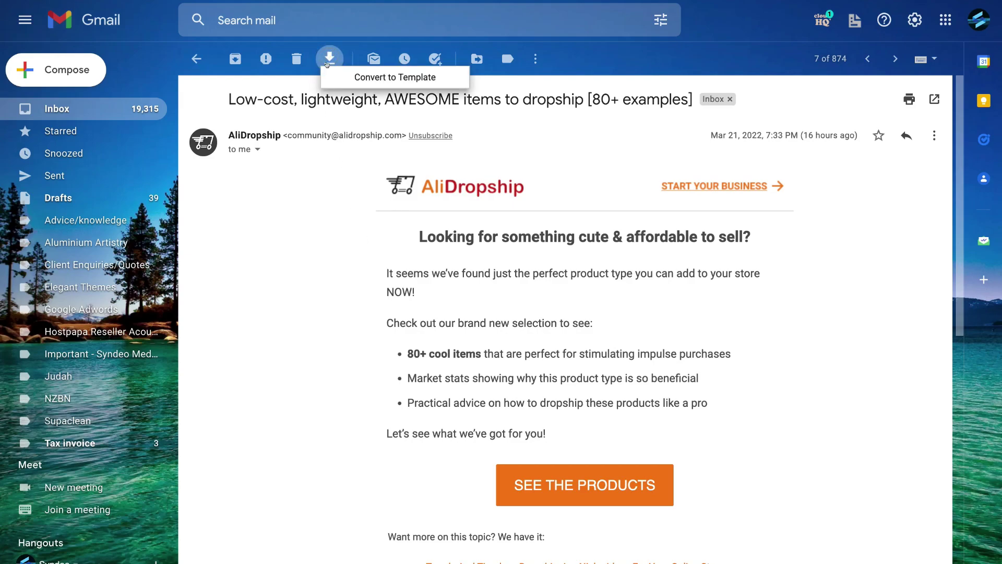
{"action": "left_click", "coordinate": [444, 77]}
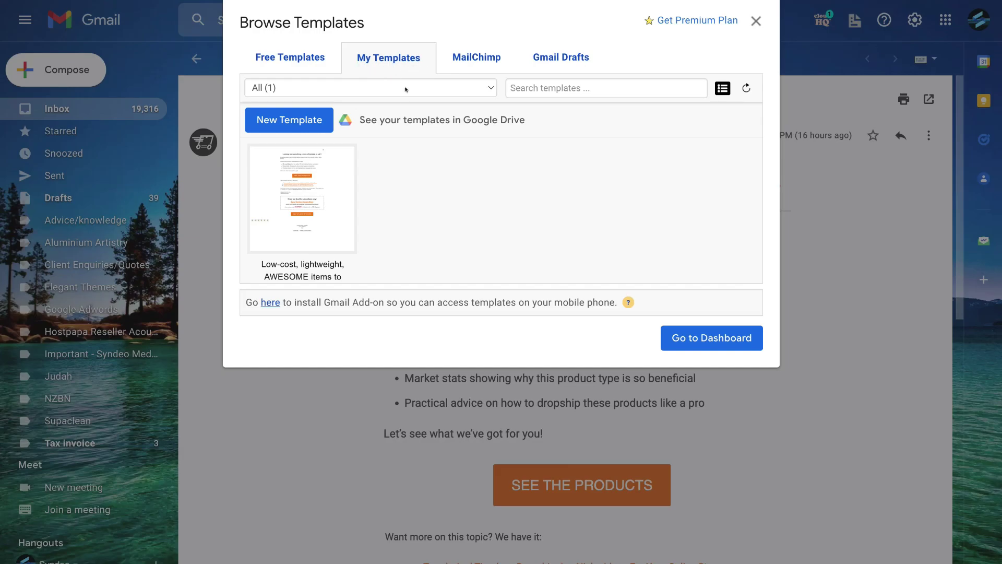
- Start a new draft from the AliDropship template in My Templates
{"action": "mouse_move", "coordinate": [285, 195]}
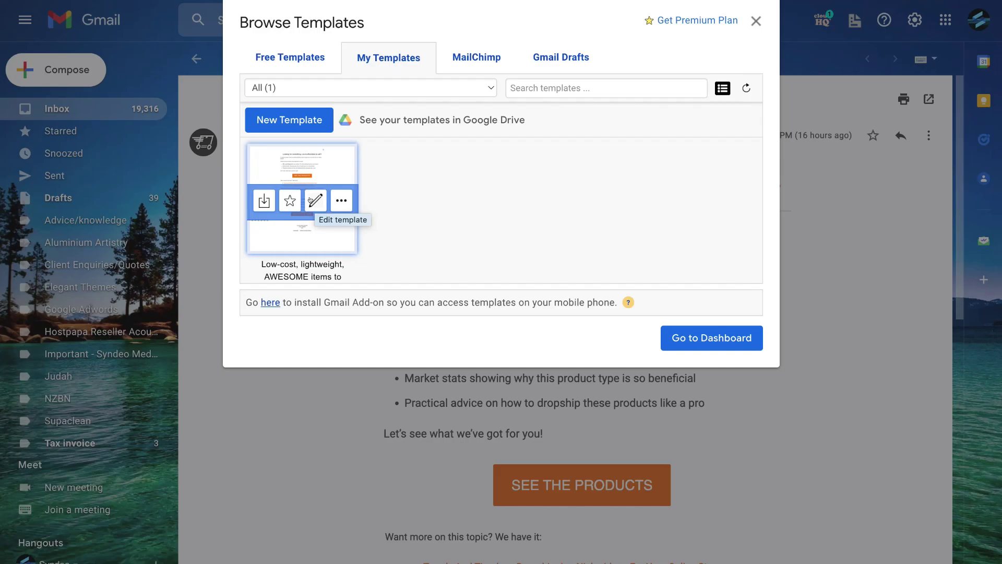
{"action": "left_click", "coordinate": [261, 199]}
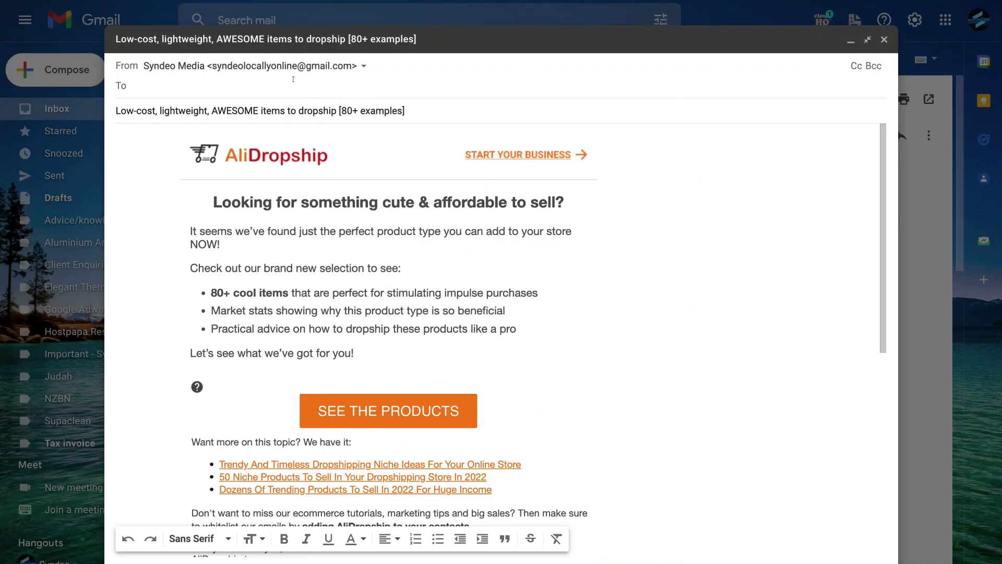
- Inspect the draft's AliDropship logo and START YOUR BUSINESS images
{"action": "scroll", "coordinate": [311, 180], "scroll_direction": "down", "scroll_amount": 8}
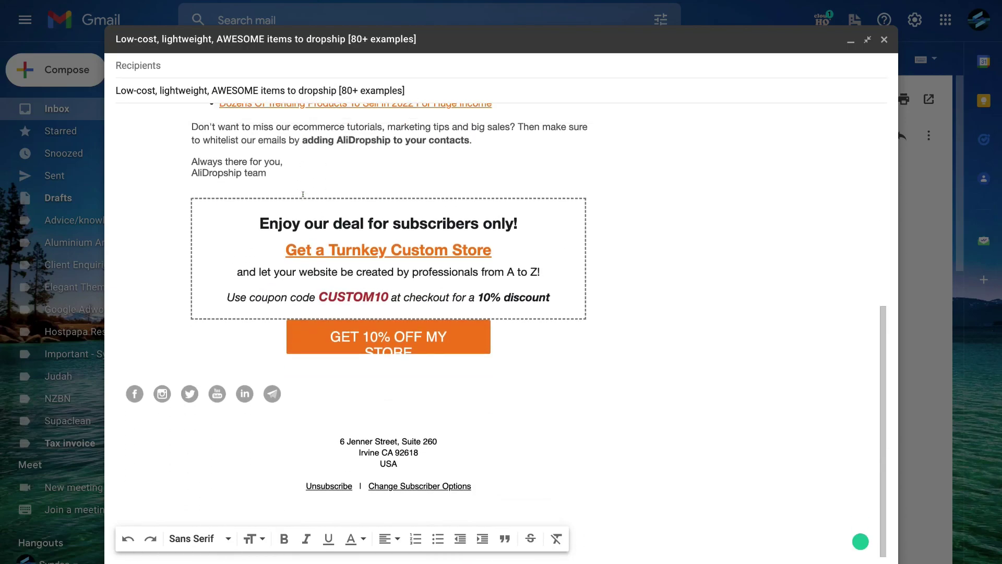
{"action": "scroll", "coordinate": [303, 194], "scroll_direction": "up", "scroll_amount": 10}
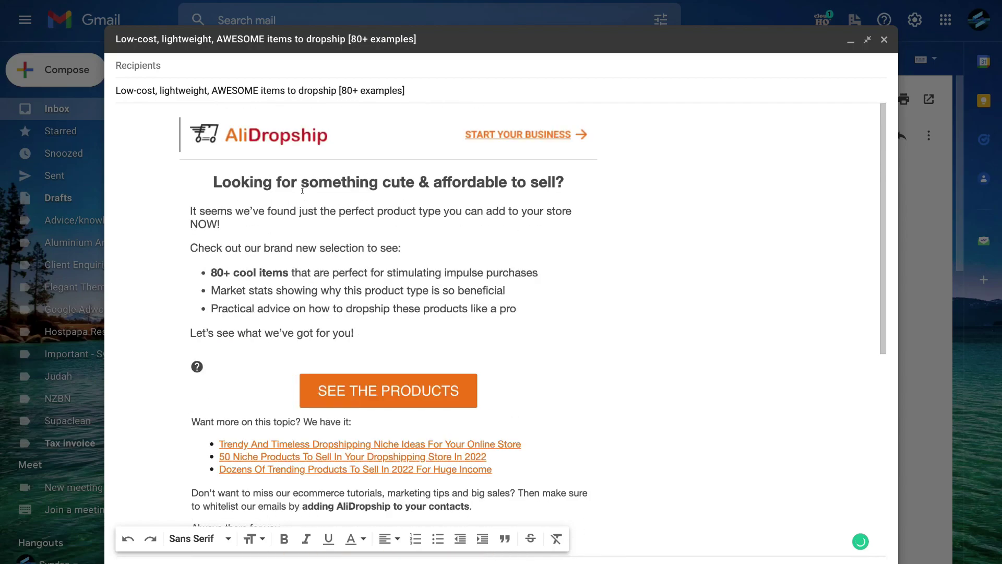
{"action": "left_click", "coordinate": [238, 139]}
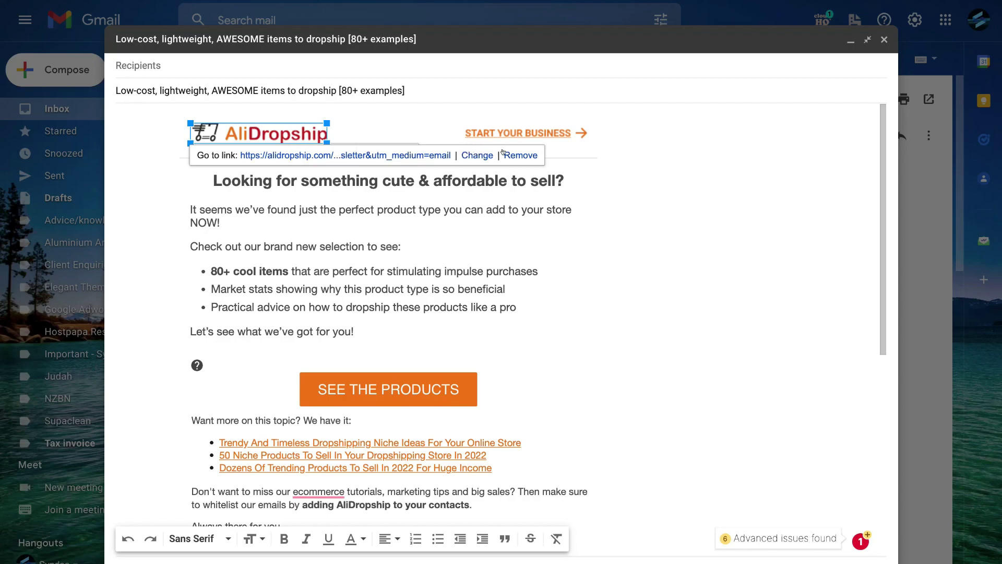
{"action": "left_click", "coordinate": [558, 134]}
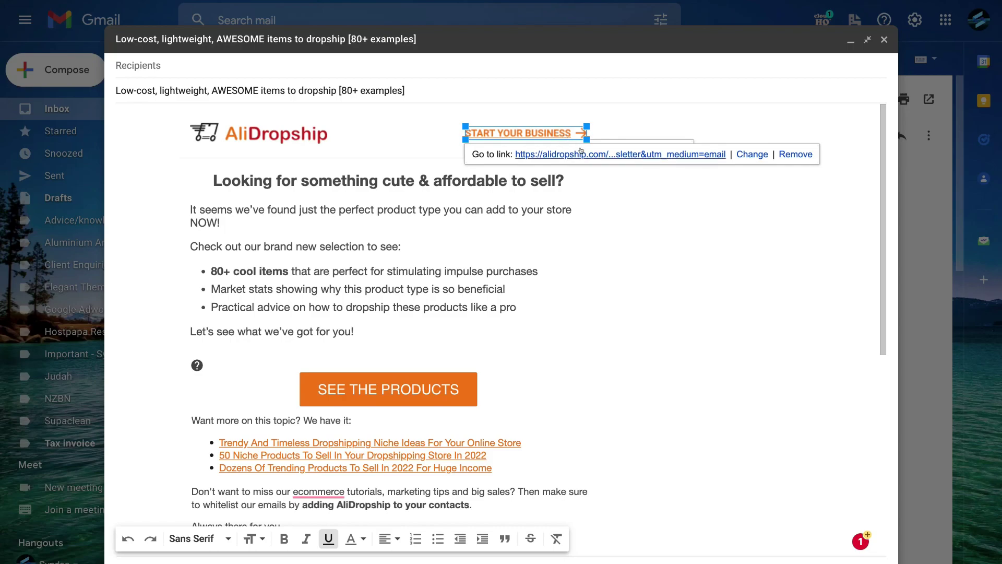
{"action": "left_click", "coordinate": [513, 213]}
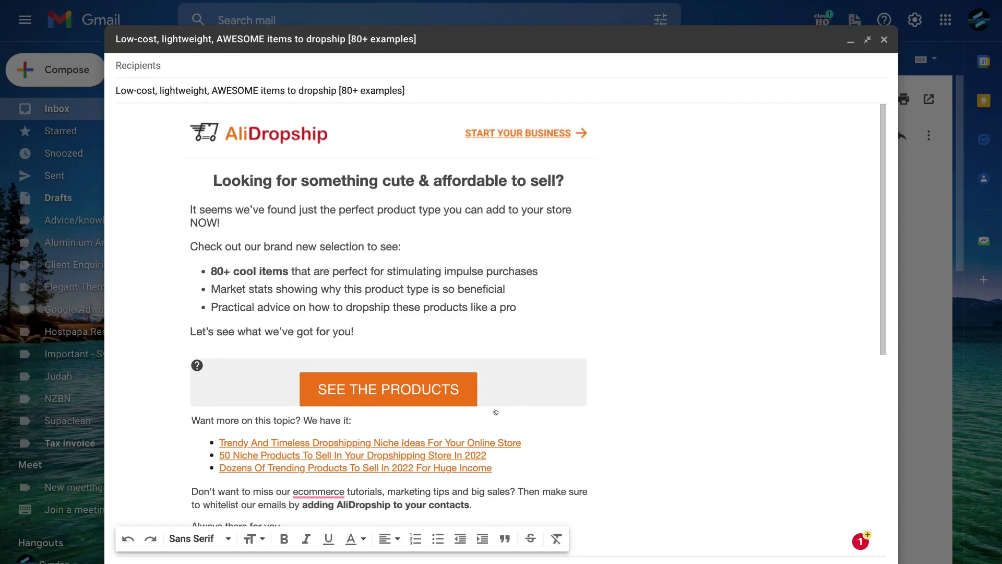
- Add a blank line above 'Want more on this topic?' and delete the SEE THE PRODUCTS button and ? icon
{"action": "left_click", "coordinate": [192, 420]}
{"action": "key", "text": "Return"}
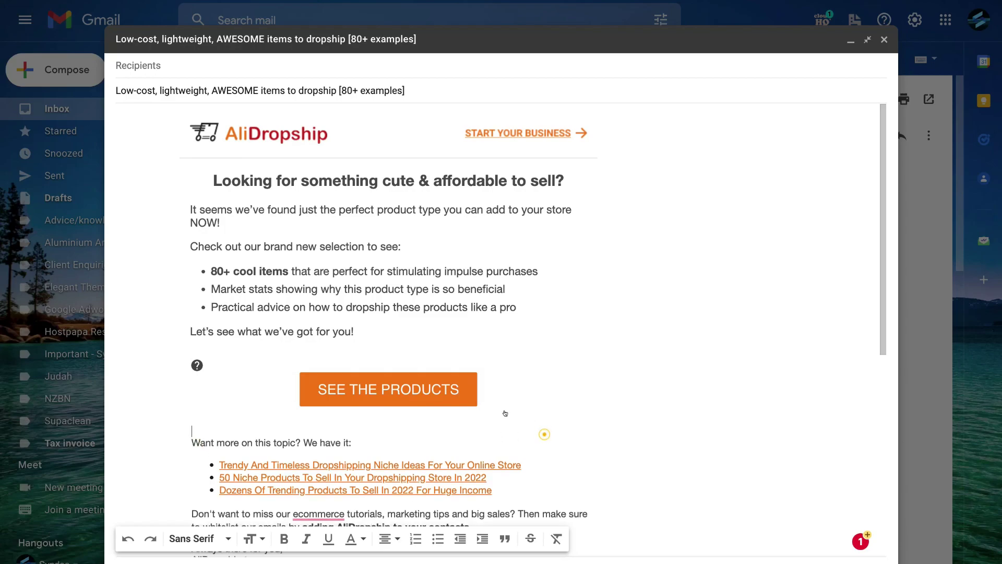
{"action": "triple_click", "coordinate": [374, 362]}
{"action": "key", "text": "BackSpace"}
{"action": "key", "text": "BackSpace"}
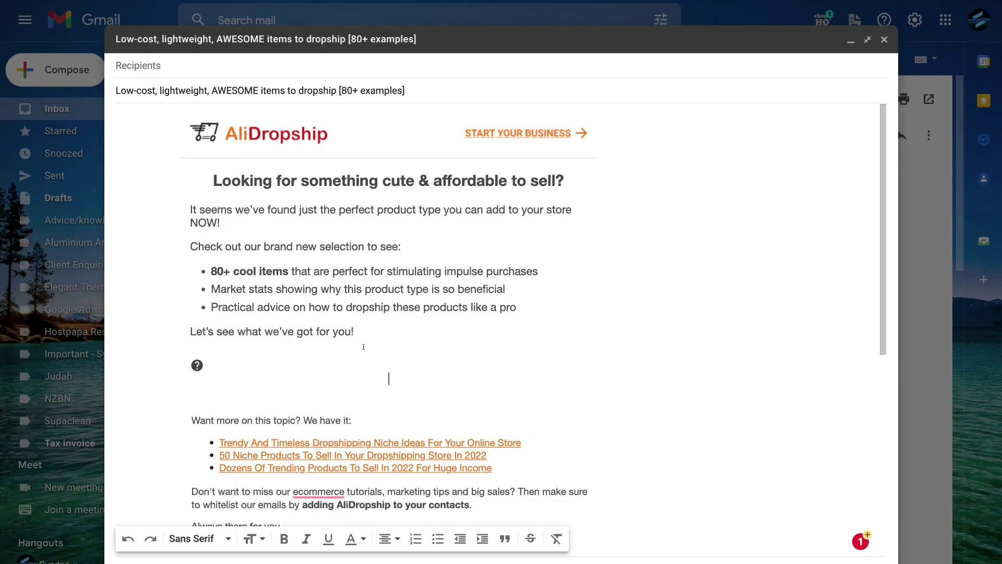